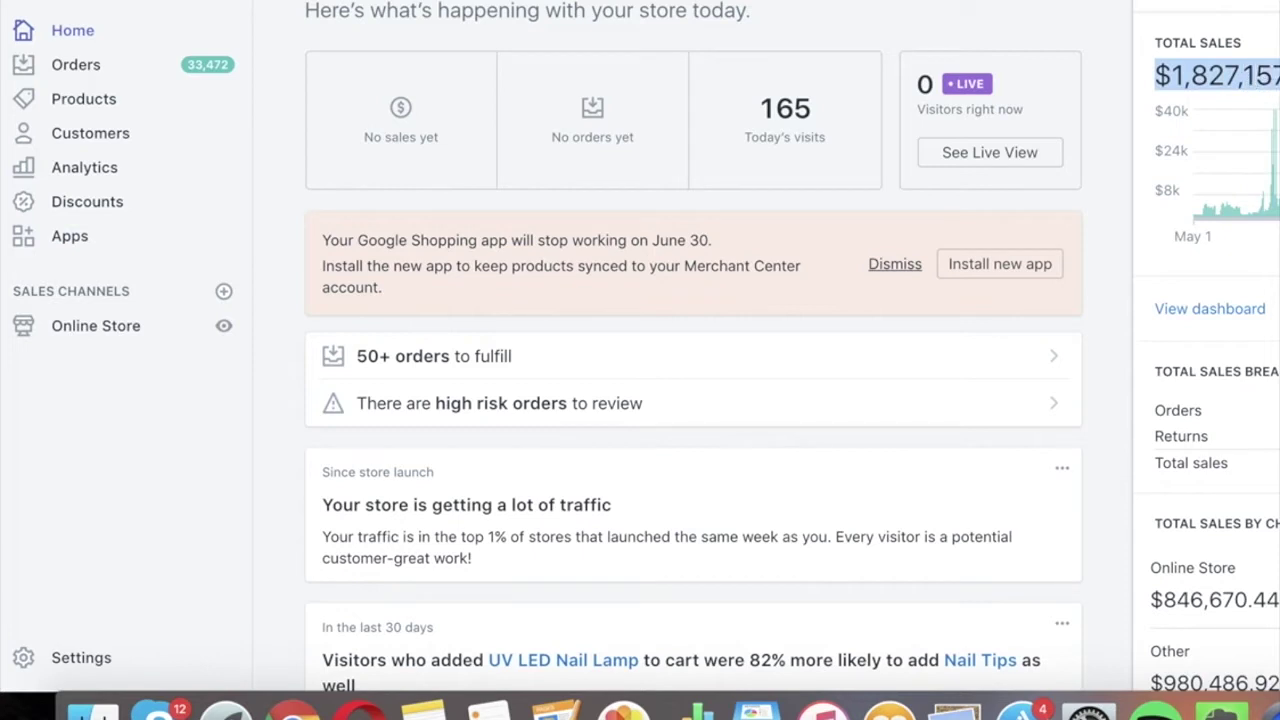
- Highlight the total and Today's $7,889 sales figures on the Shopify Home dashboard
click(1254, 78)
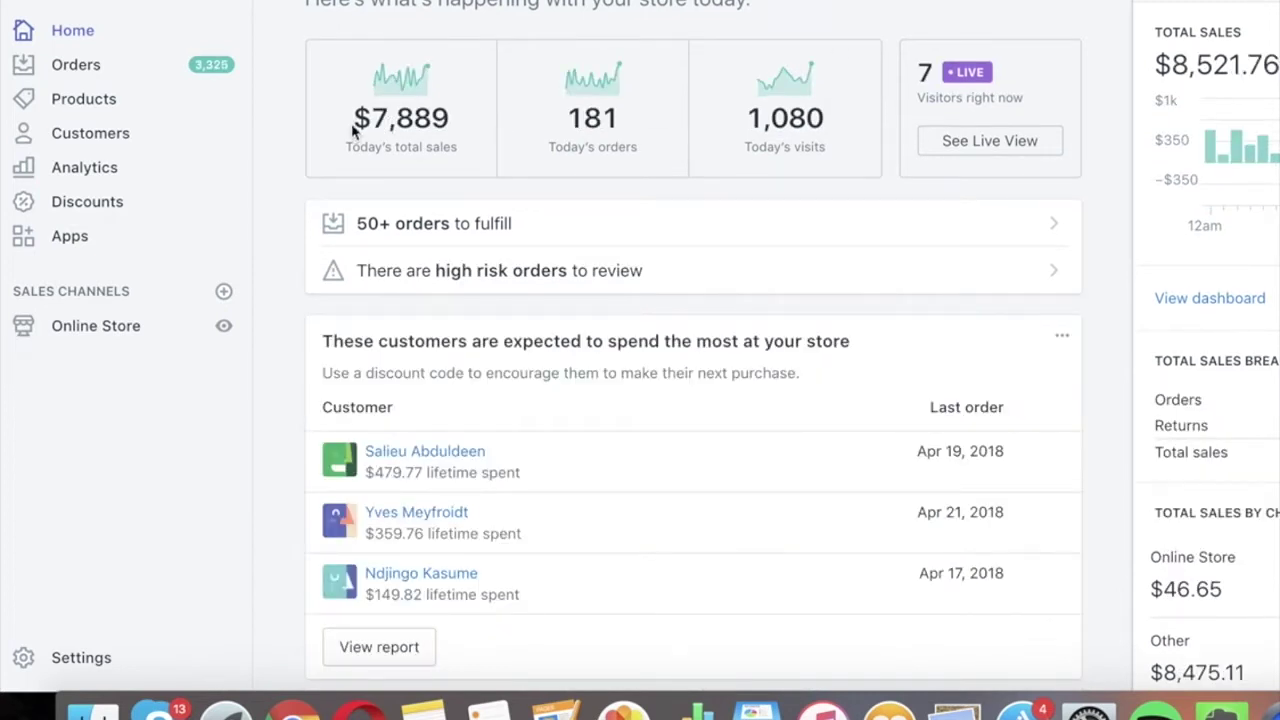
drag(352, 130, 500, 129)
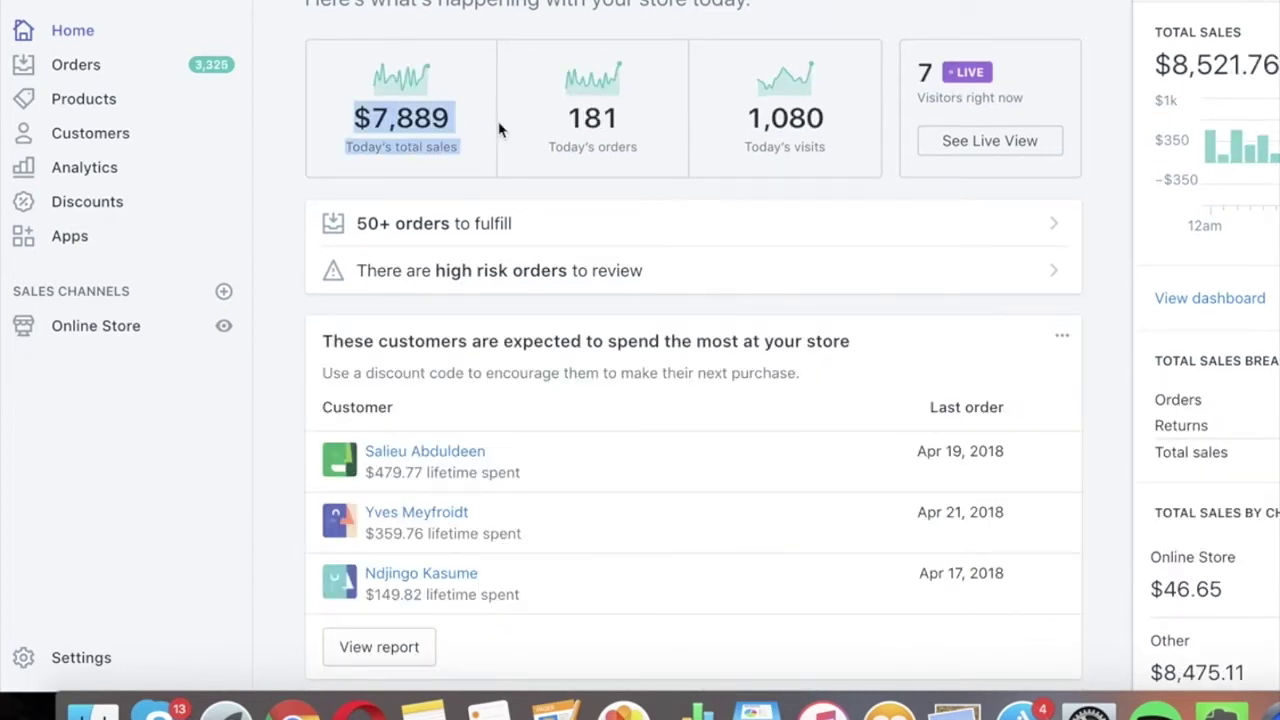
click(427, 145)
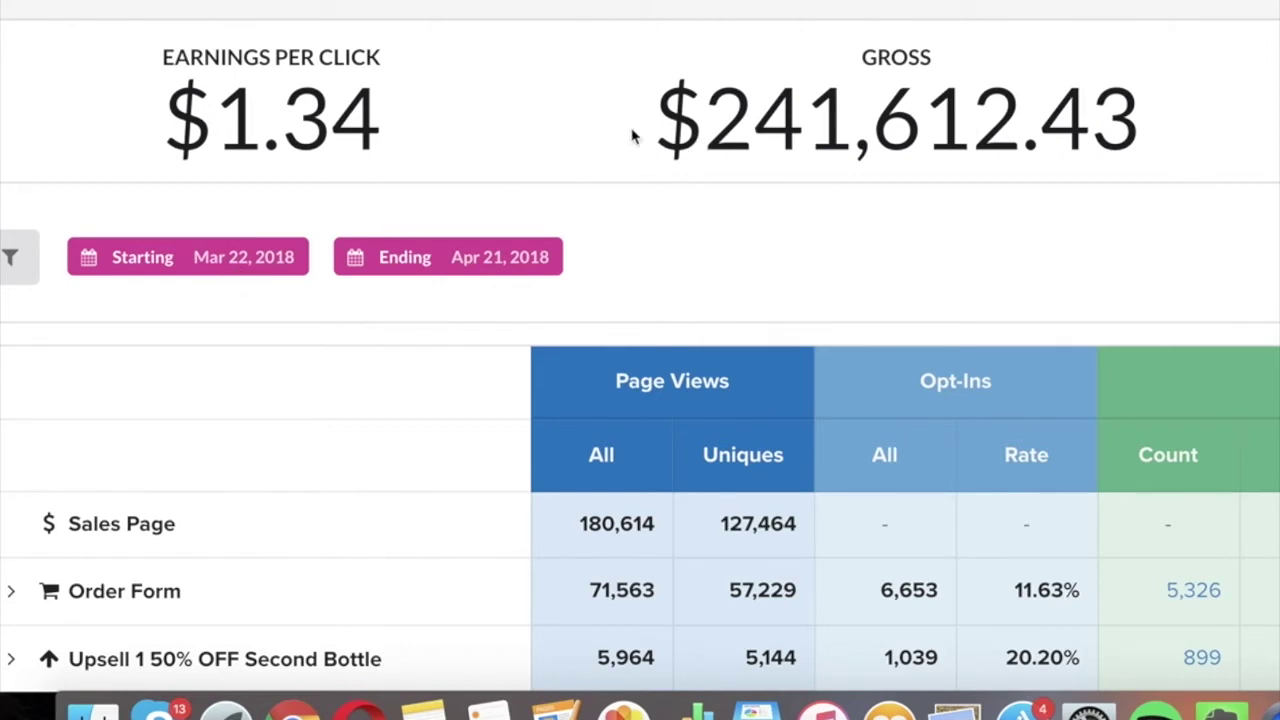
- Highlight the gross figure, then page the start-date calendar back to October 2017
drag(636, 136, 1176, 146)
click(1177, 148)
click(266, 268)
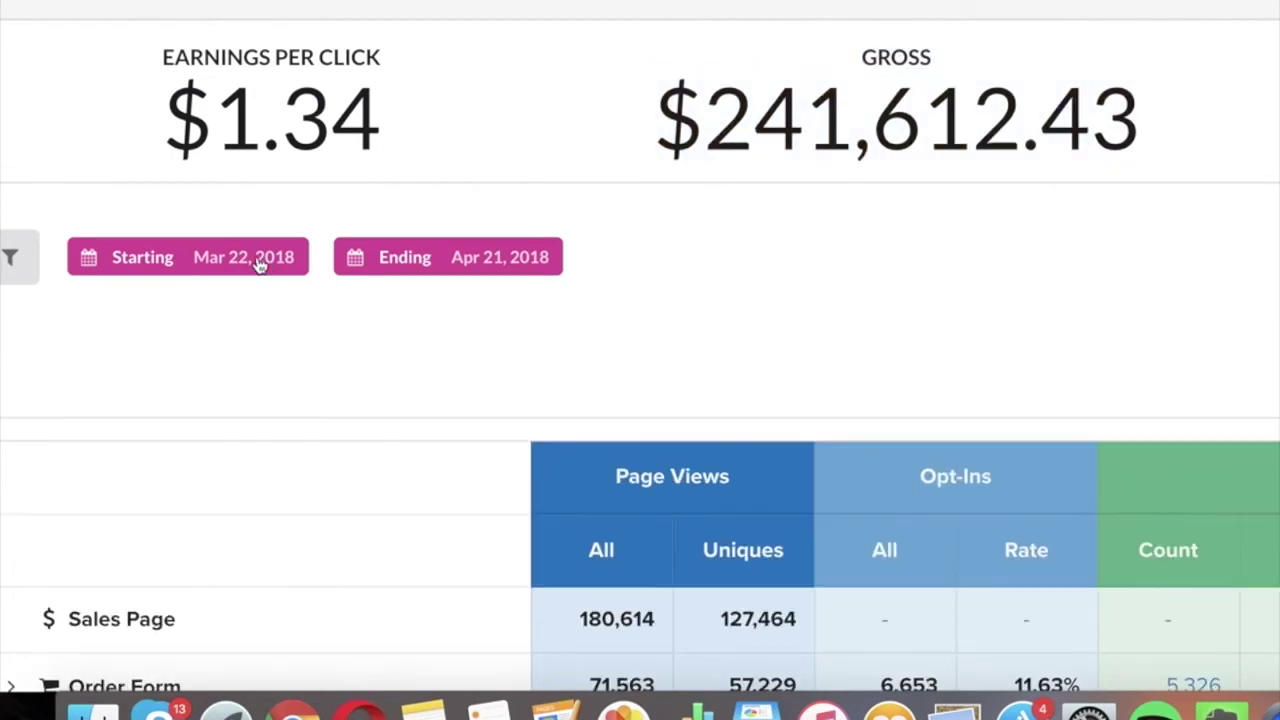
click(236, 646)
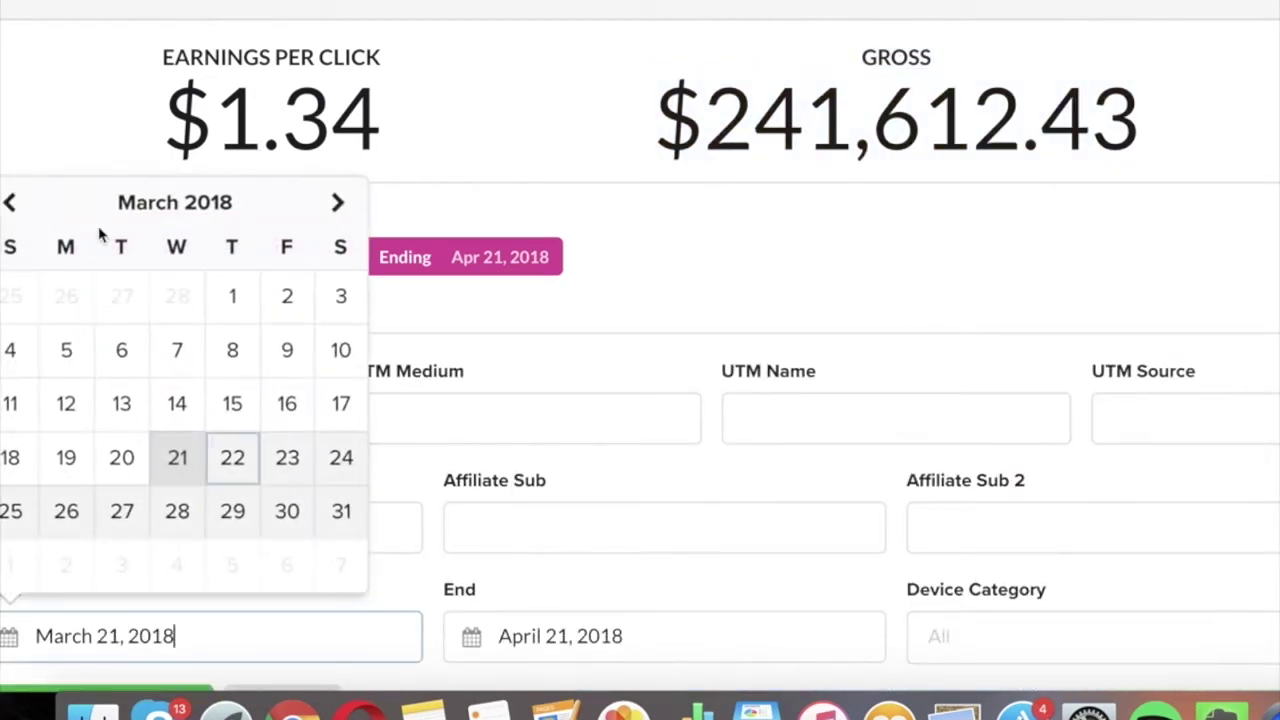
click(20, 208)
click(14, 207)
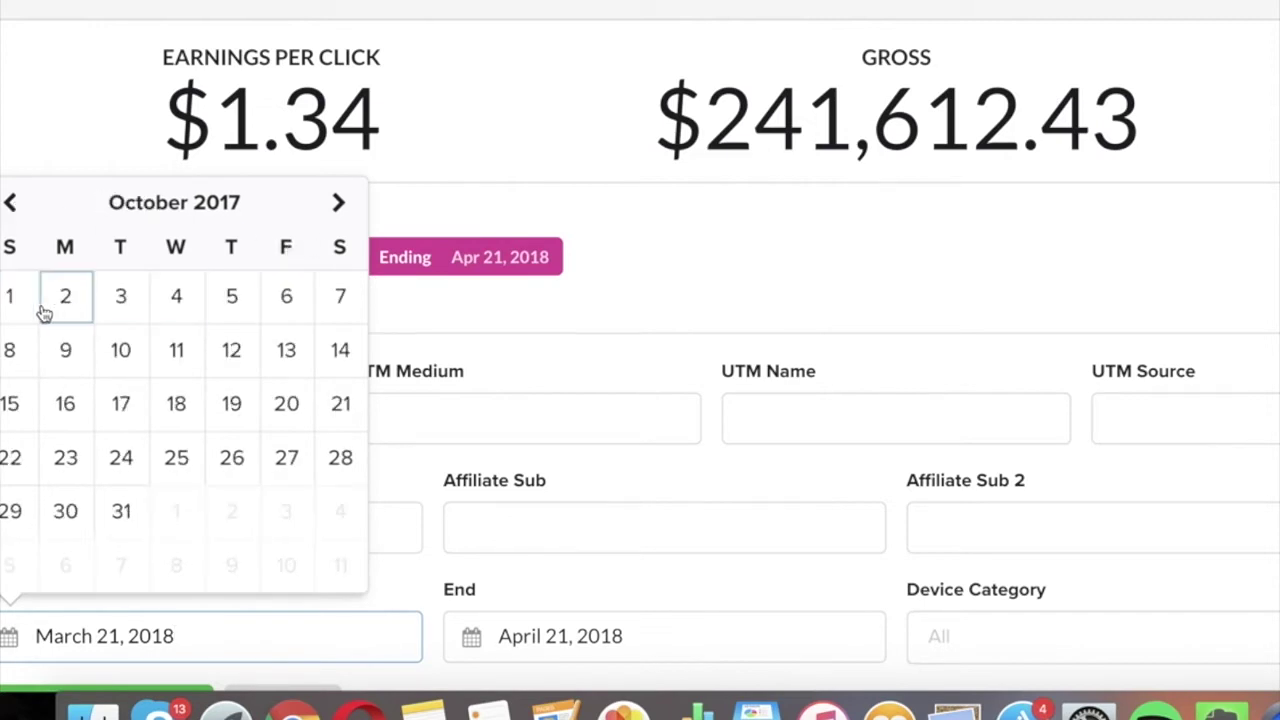
- Apply an October 1, 2017 start date, revealing $1,295,775.41 gross
click(12, 297)
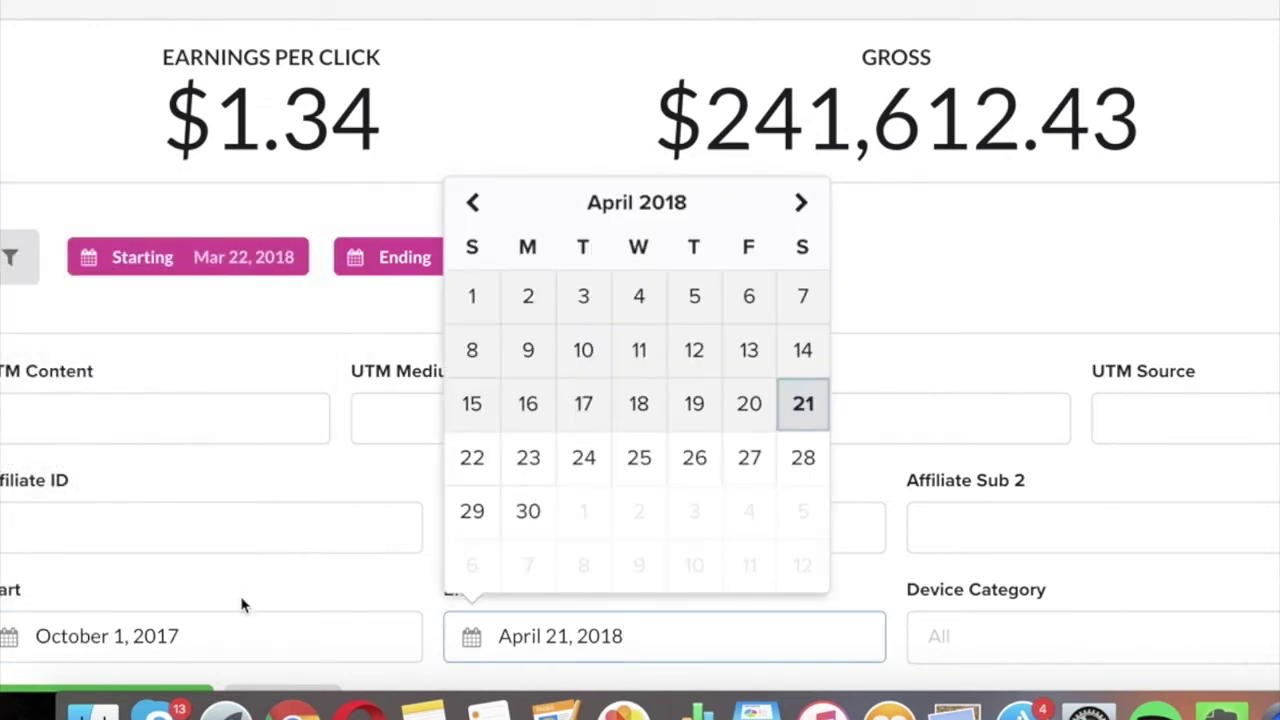
click(186, 638)
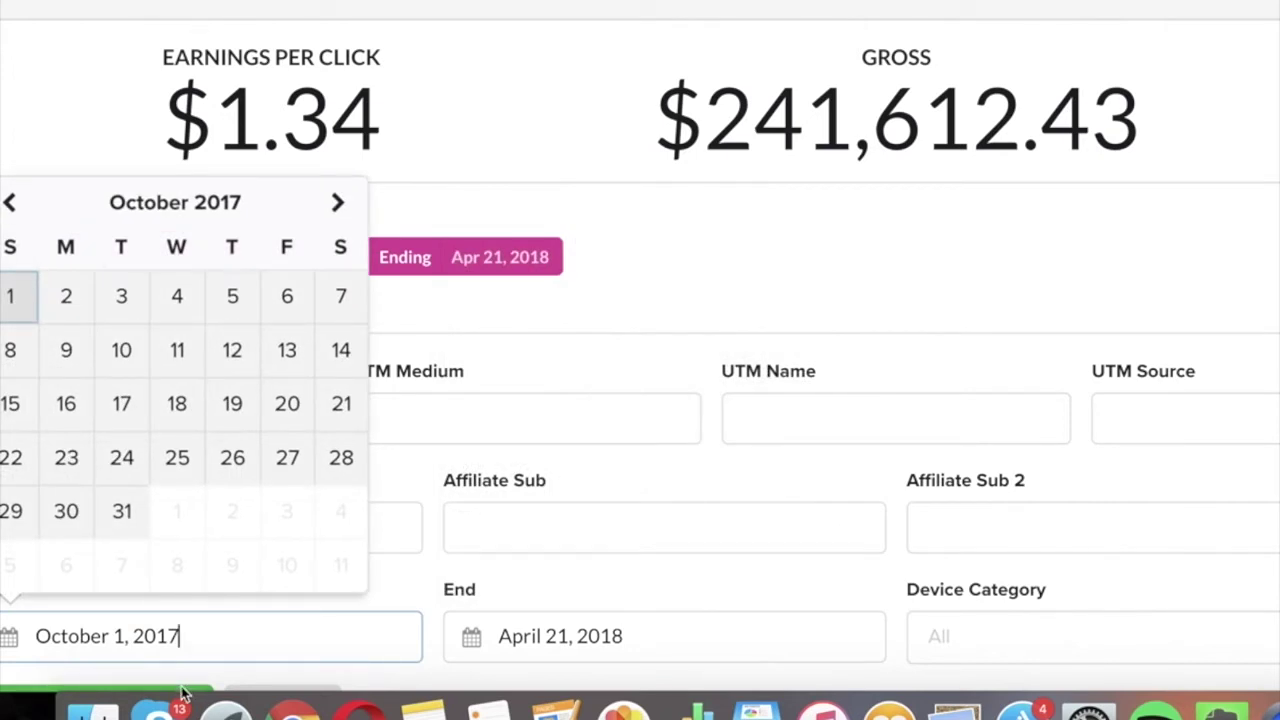
key(Return)
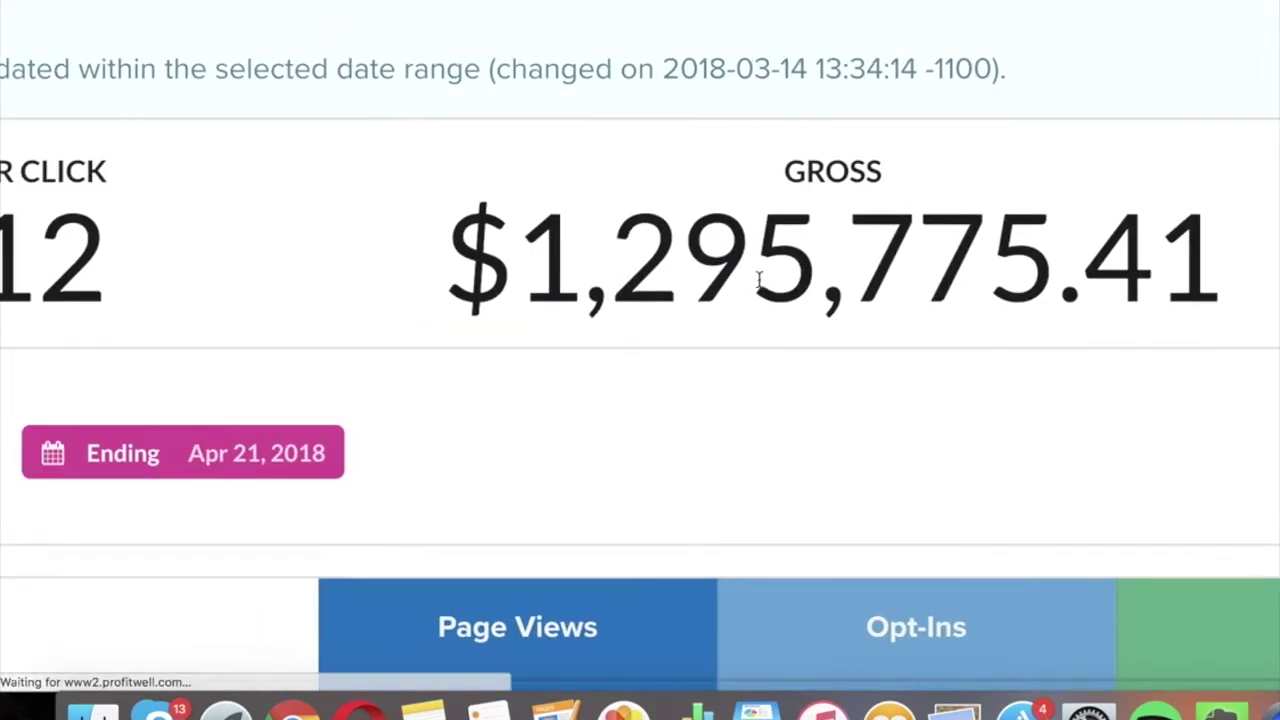
scroll(758, 280, left, 5)
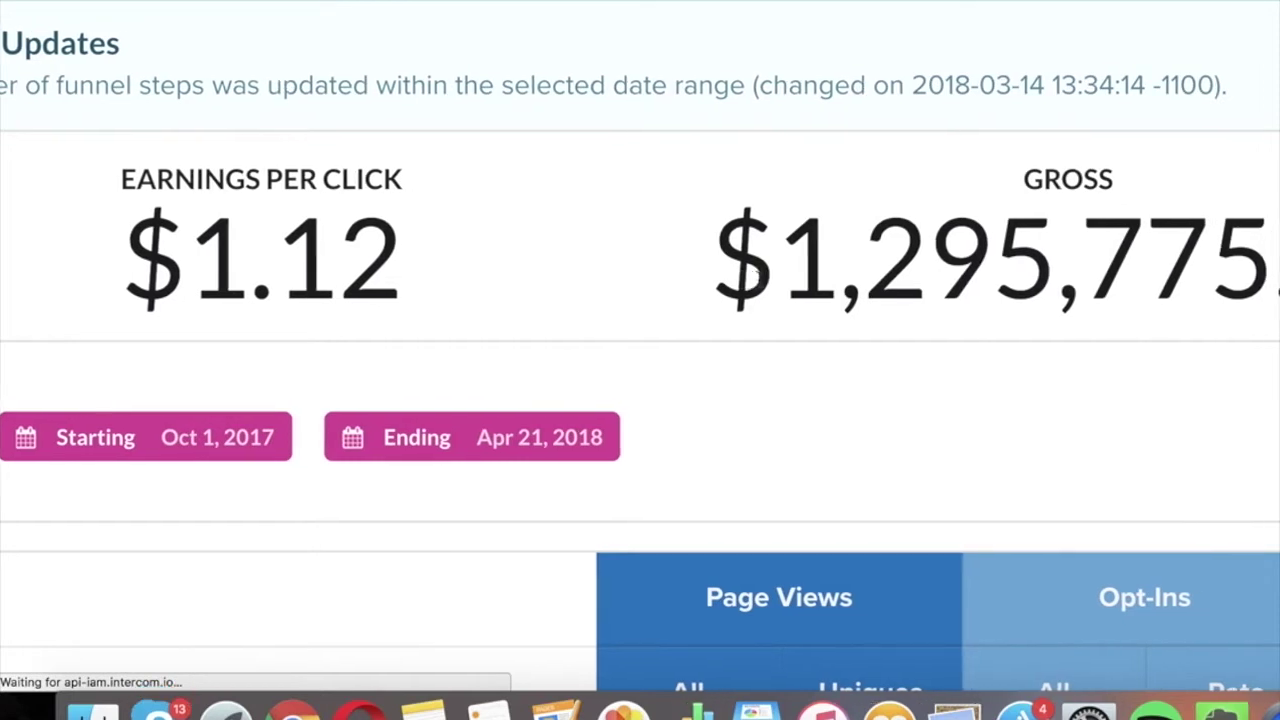
scroll(758, 280, right, 1)
scroll(758, 280, right, 1)
scroll(758, 280, right, 3)
scroll(758, 282, right, 1)
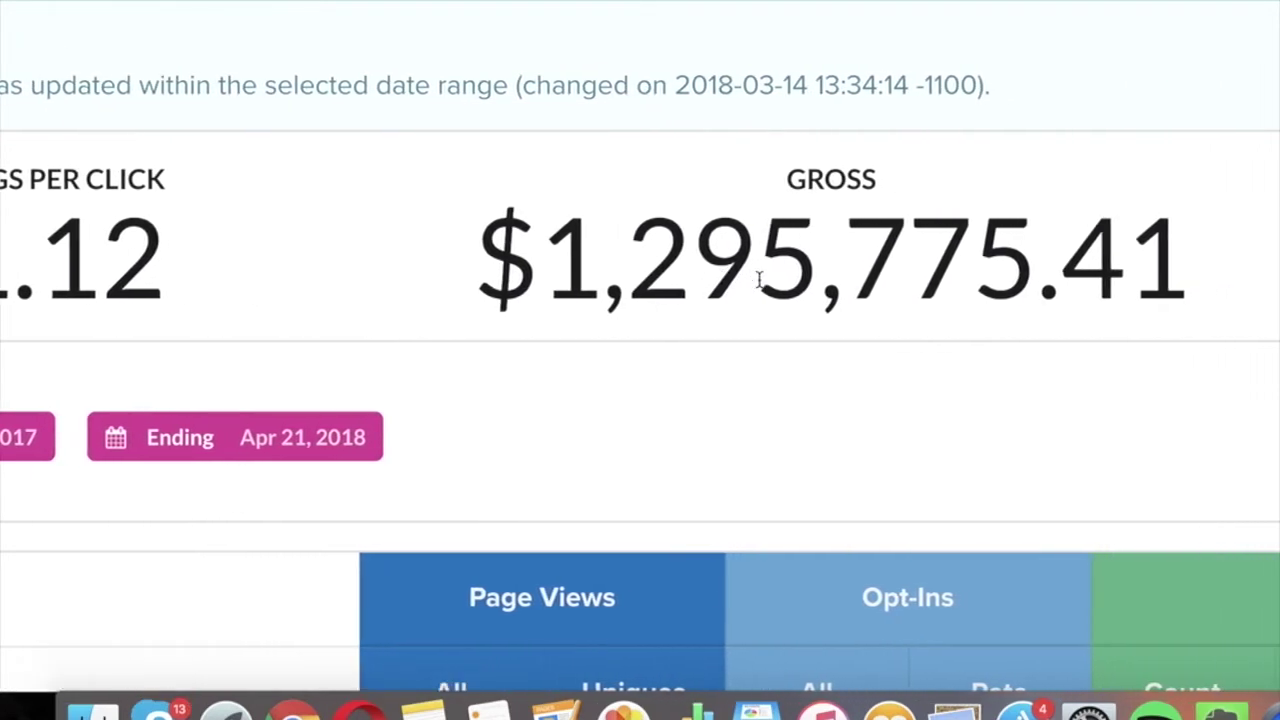
scroll(758, 280, right, 3)
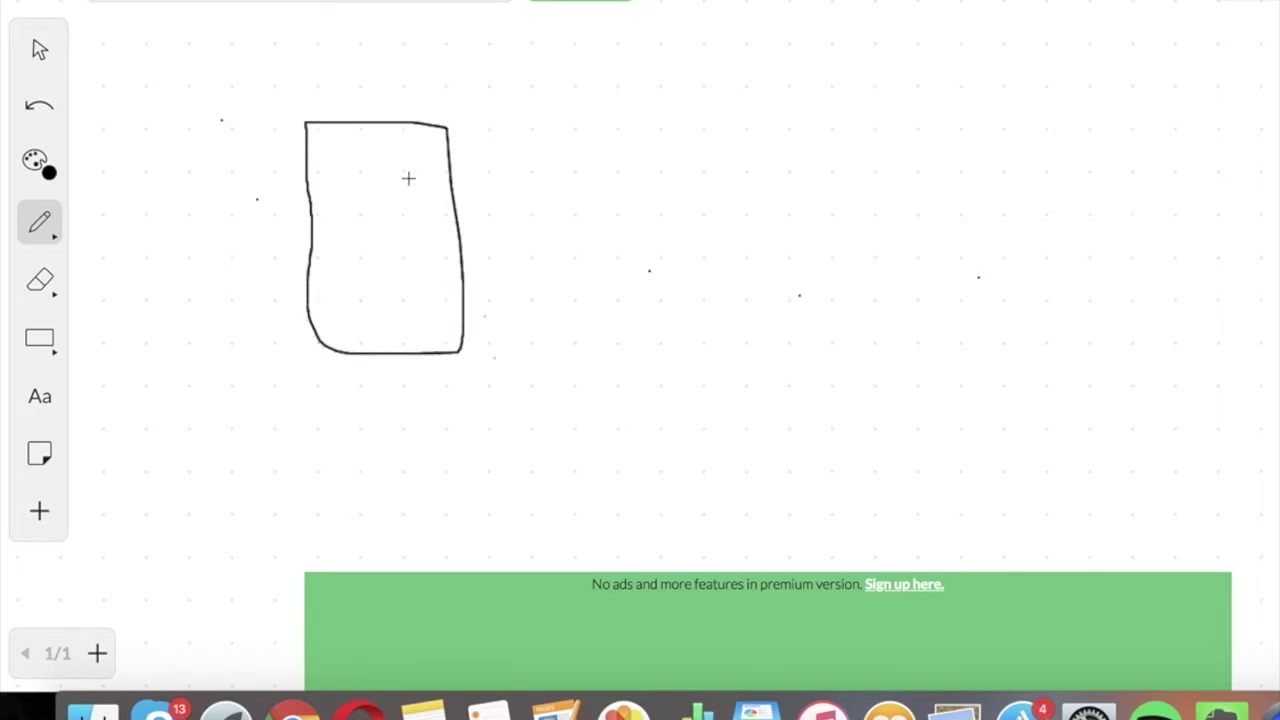
- Draw an S-shaped stroke inside the whiteboard rectangle
mouse_move(408, 178)
mouse_down()
mouse_move(354, 220)
mouse_move(358, 293)
mouse_up()
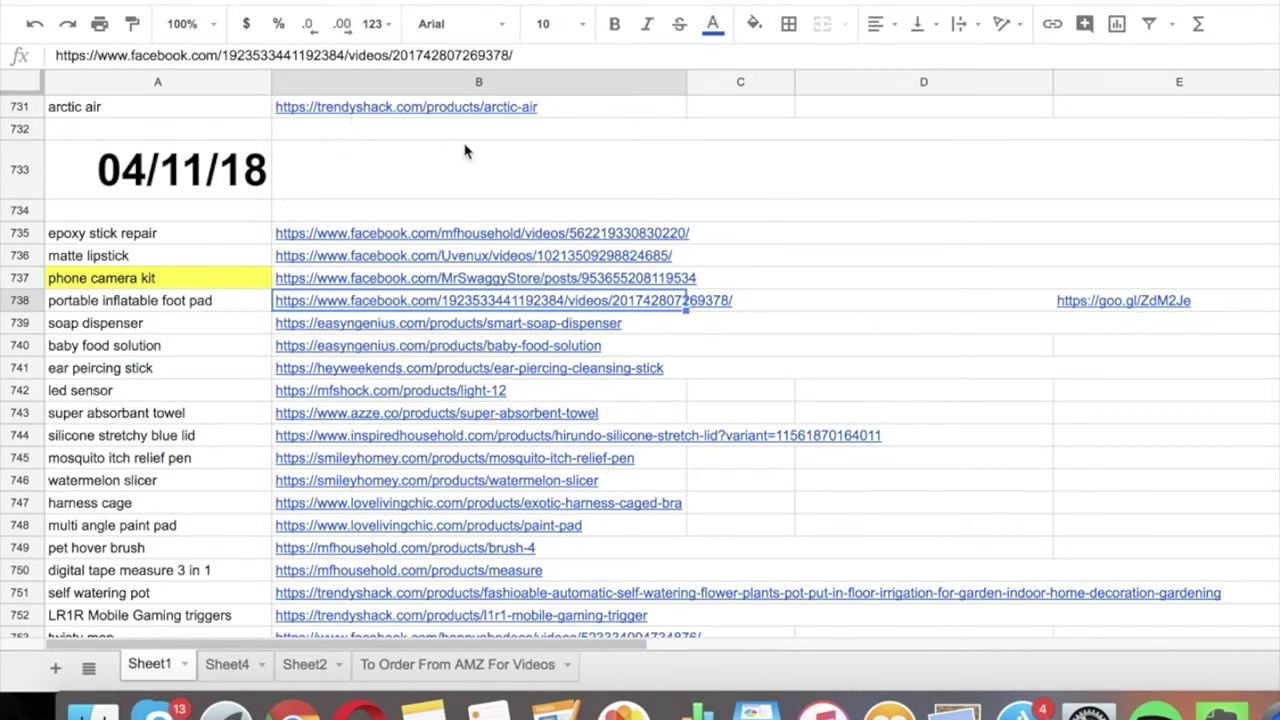
mouse_move(473, 255)
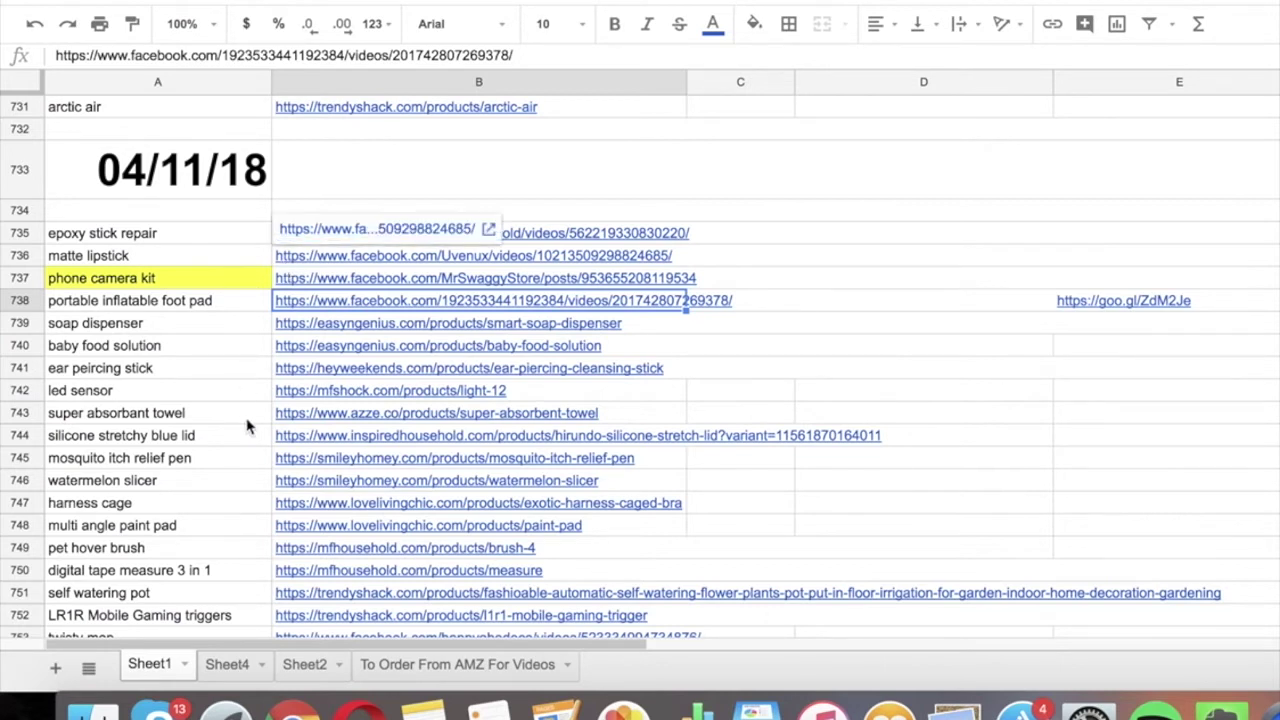
- Go through the lid, foot pad, epoxy stick, lipstick and phone camera kit rows, showing the kit's Facebook link
click(250, 438)
click(242, 286)
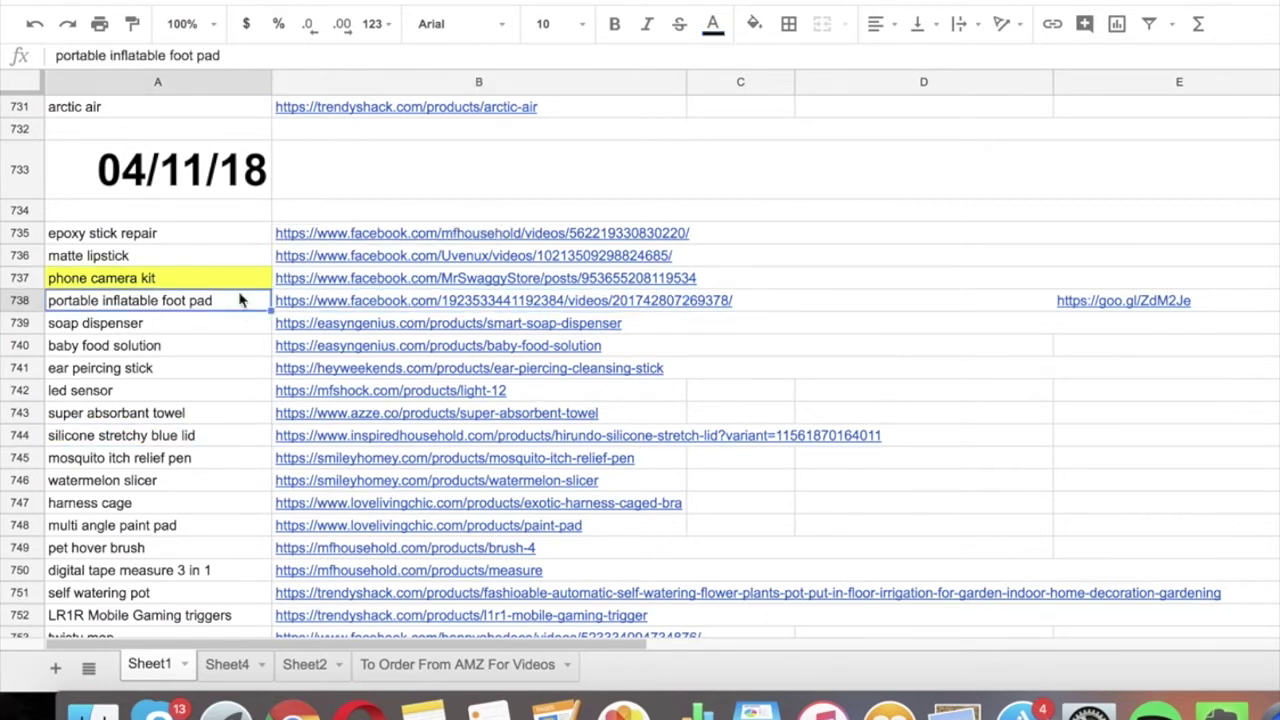
click(238, 278)
click(223, 236)
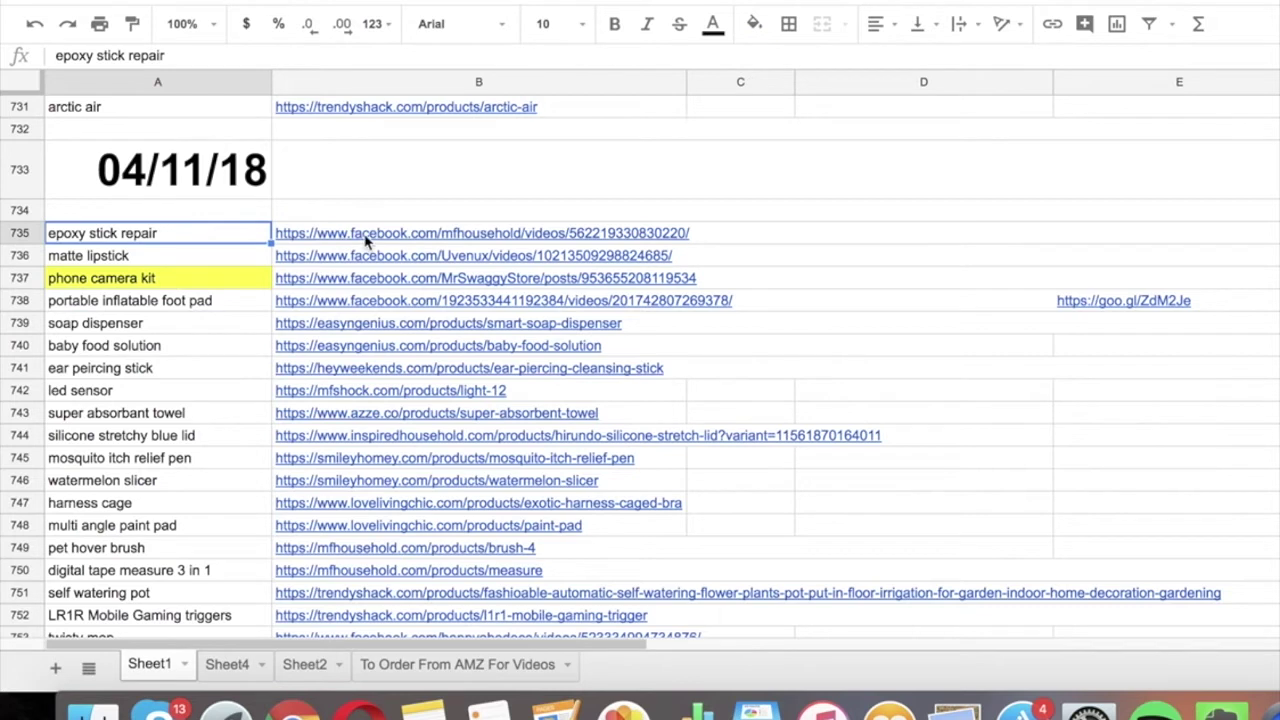
click(205, 262)
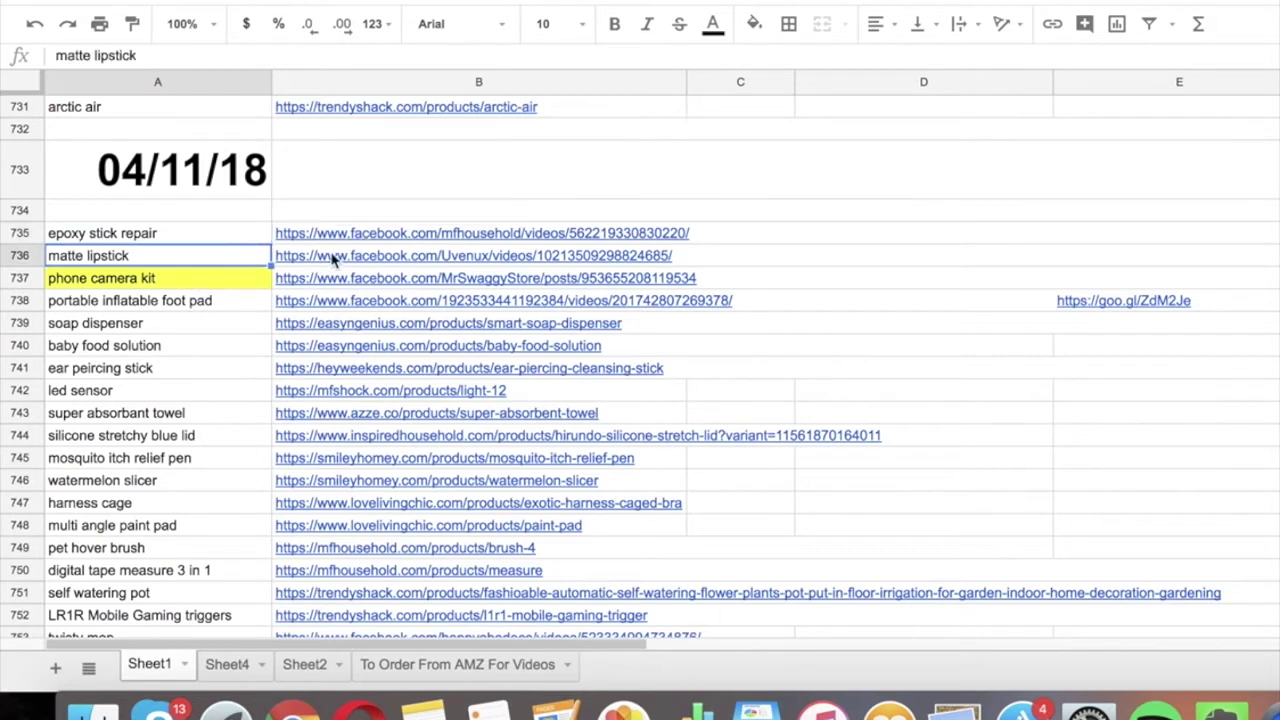
click(198, 284)
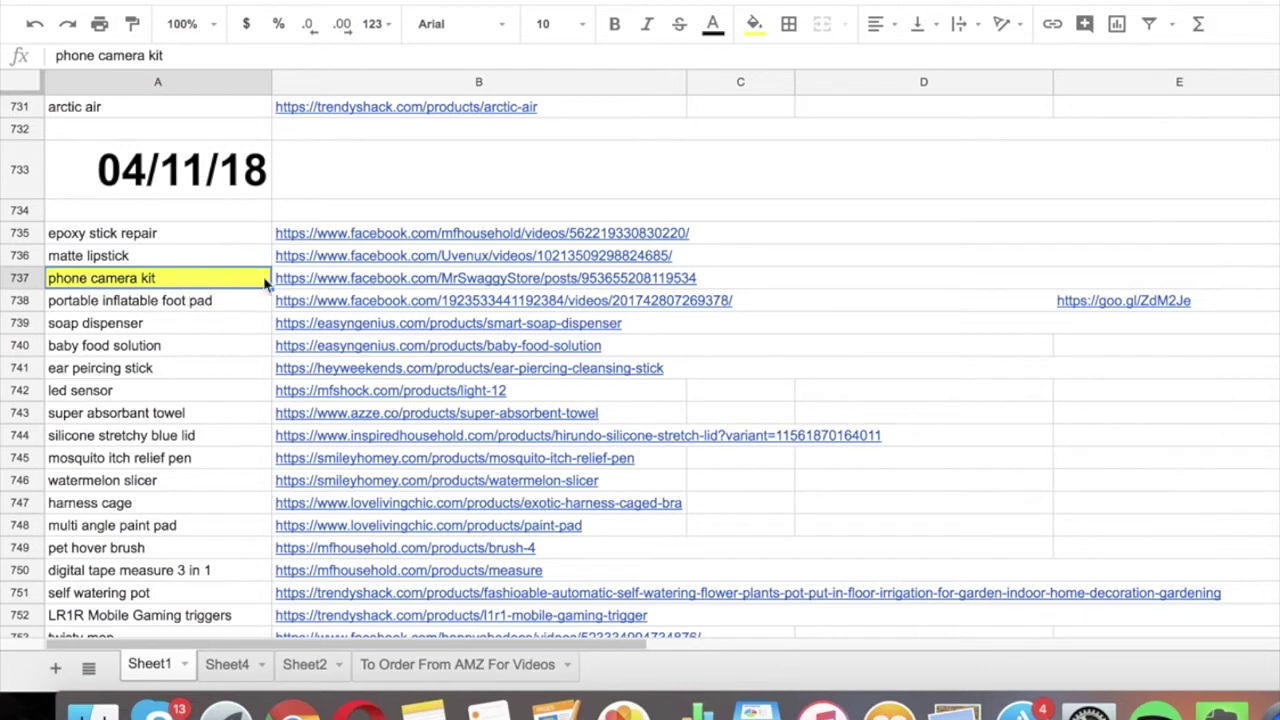
click(358, 280)
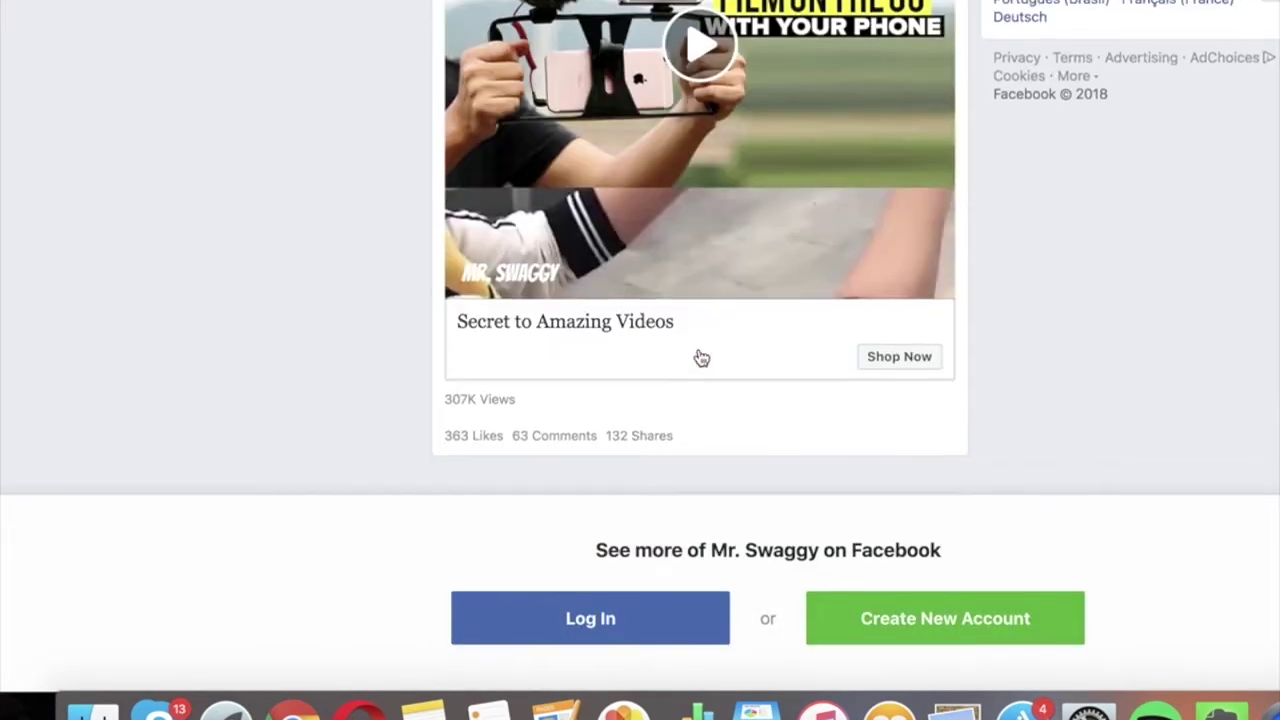
- Play the Mr. Swaggy phone rig video ad and scroll over its post
scroll(695, 355, down, 4)
scroll(698, 357, up, 4)
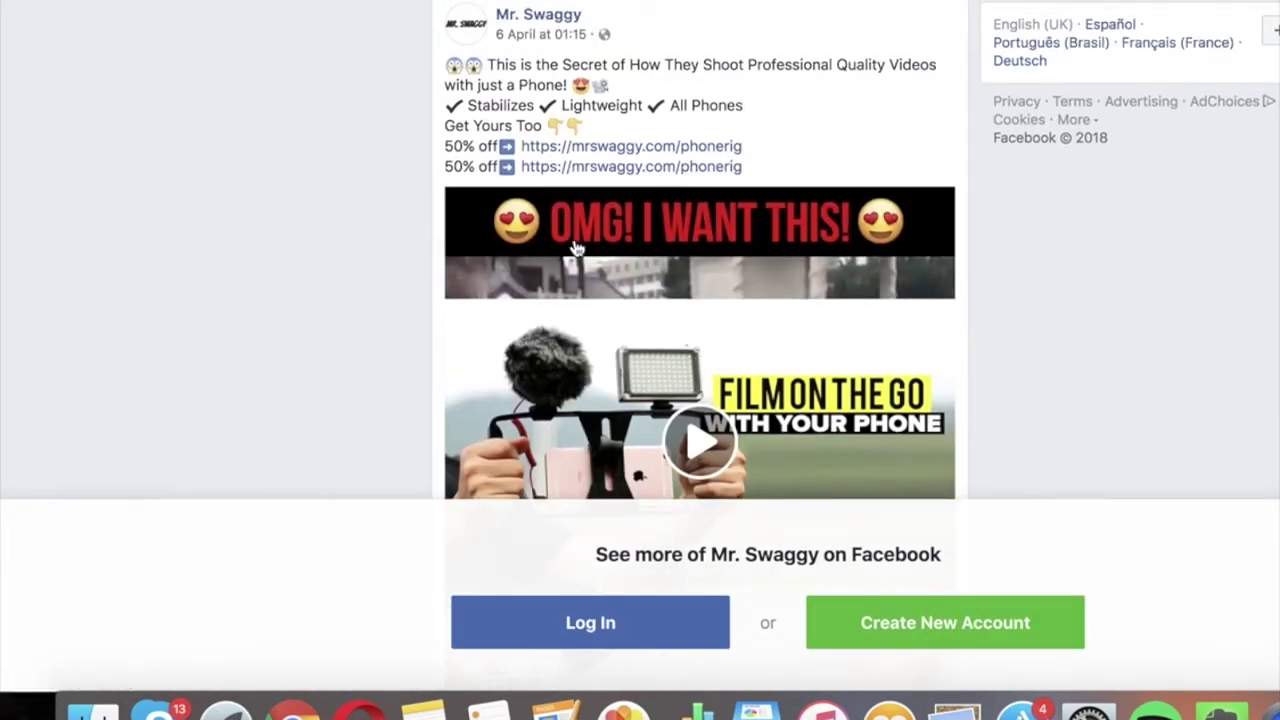
click(700, 438)
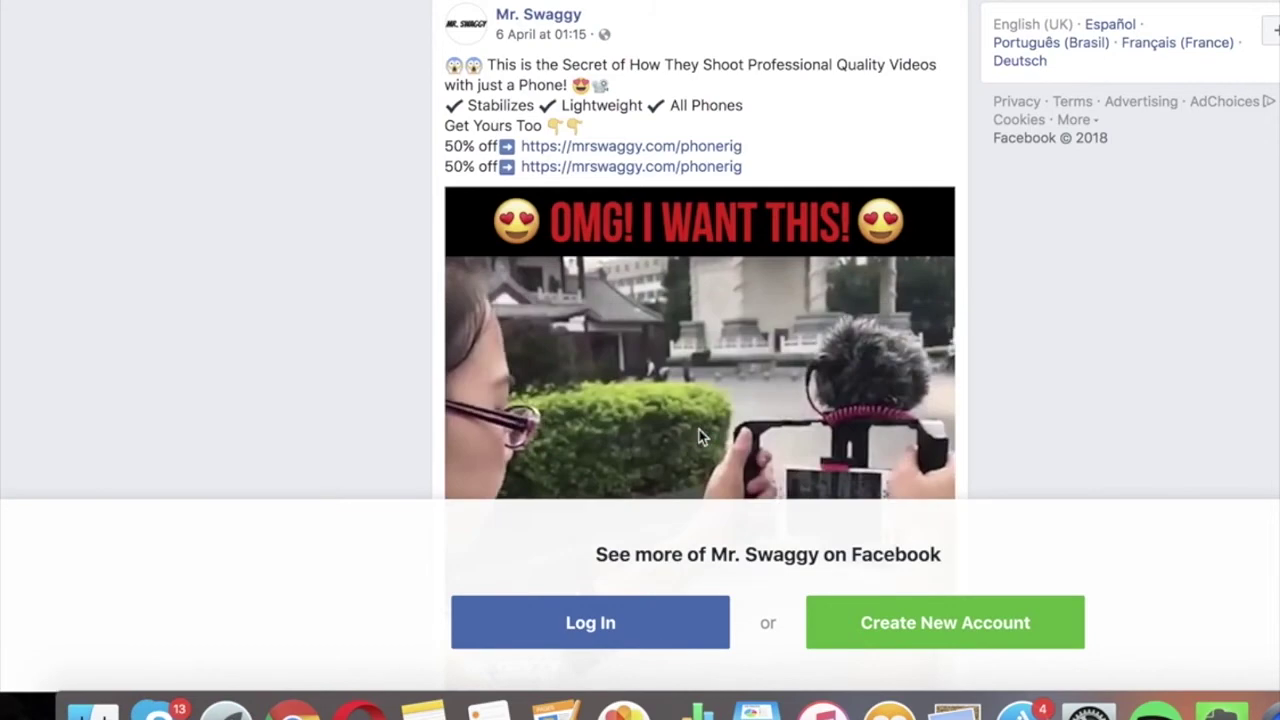
scroll(699, 435, down, 3)
scroll(700, 434, up, 2)
scroll(700, 434, down, 1)
scroll(700, 434, up, 1)
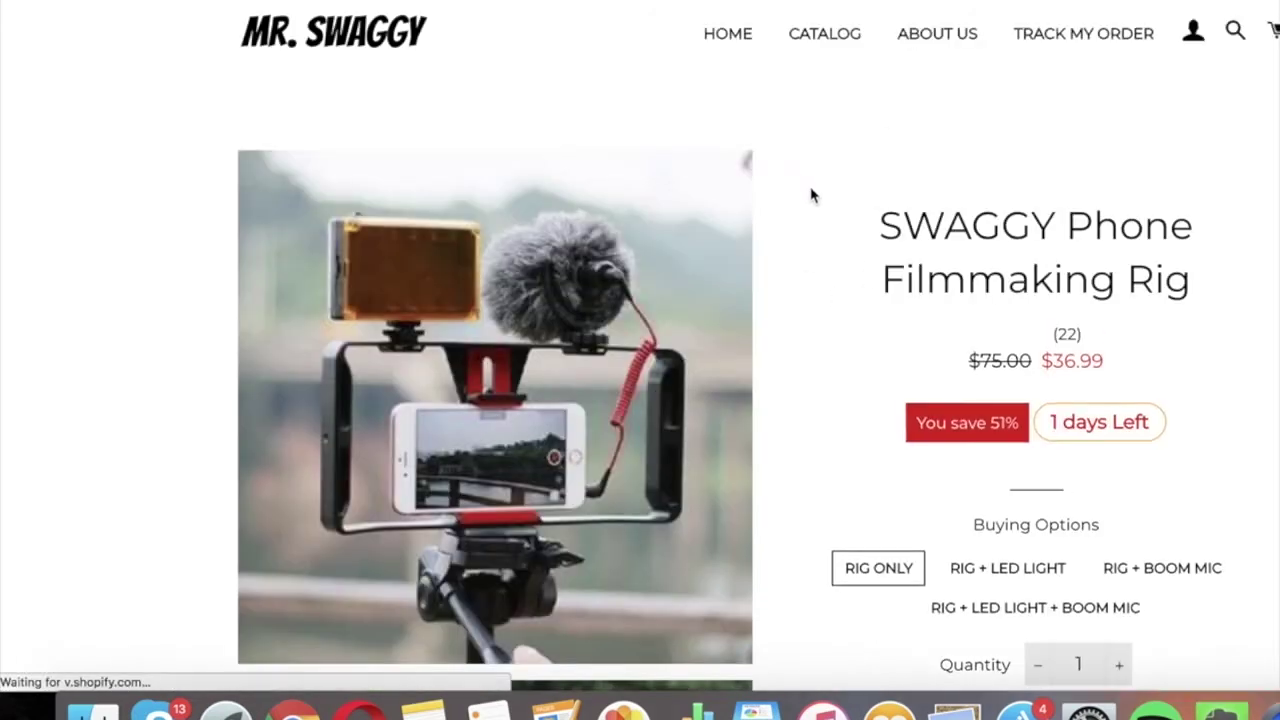
scroll(812, 197, down, 5)
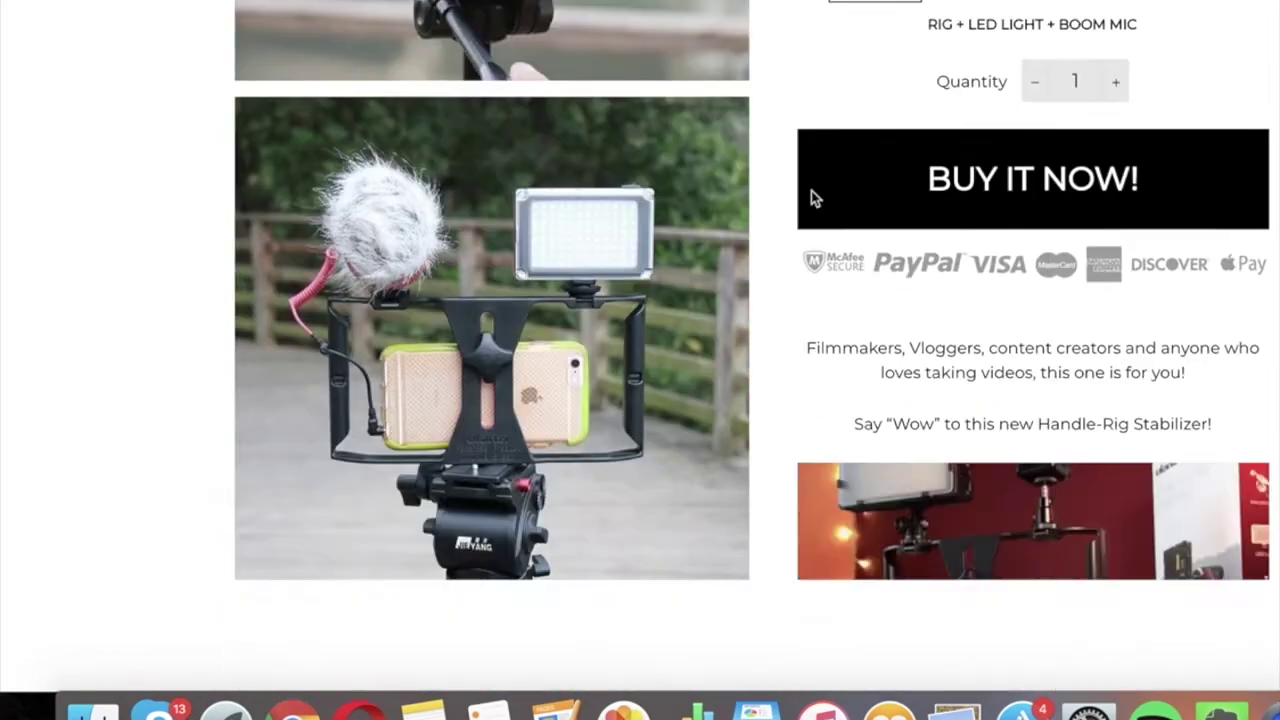
scroll(812, 197, down, 6)
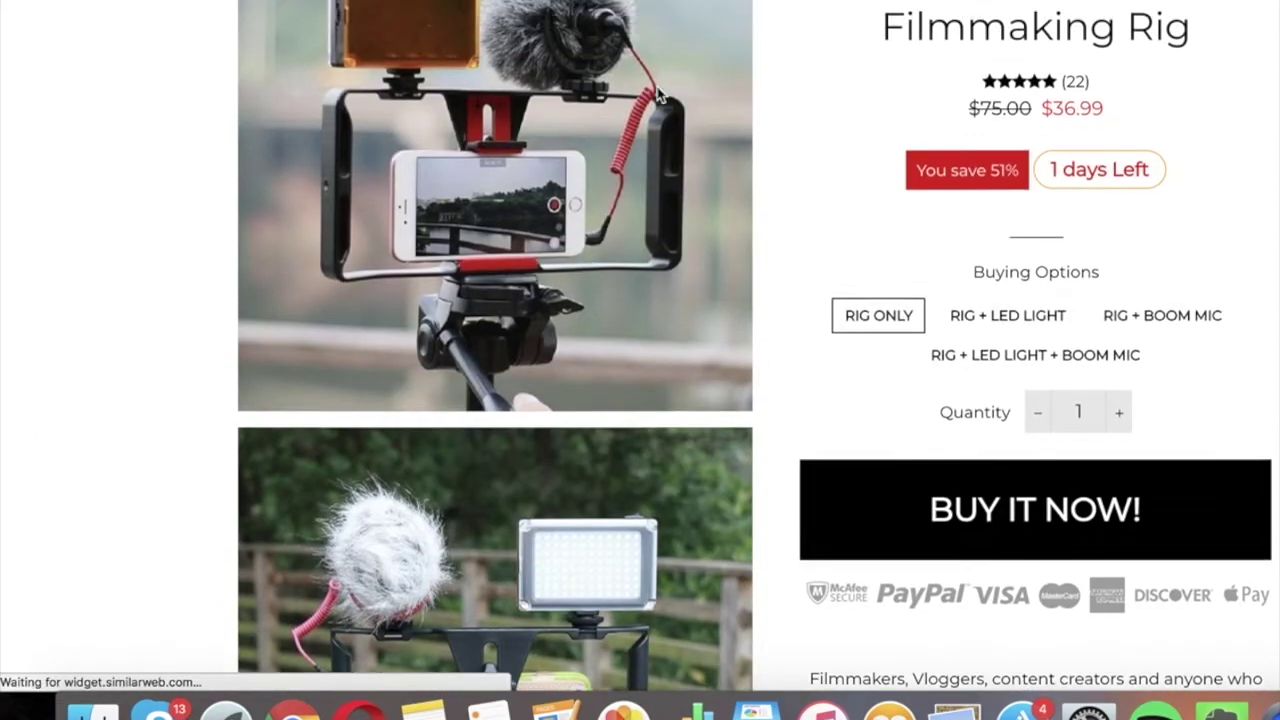
scroll(650, 98, up, 4)
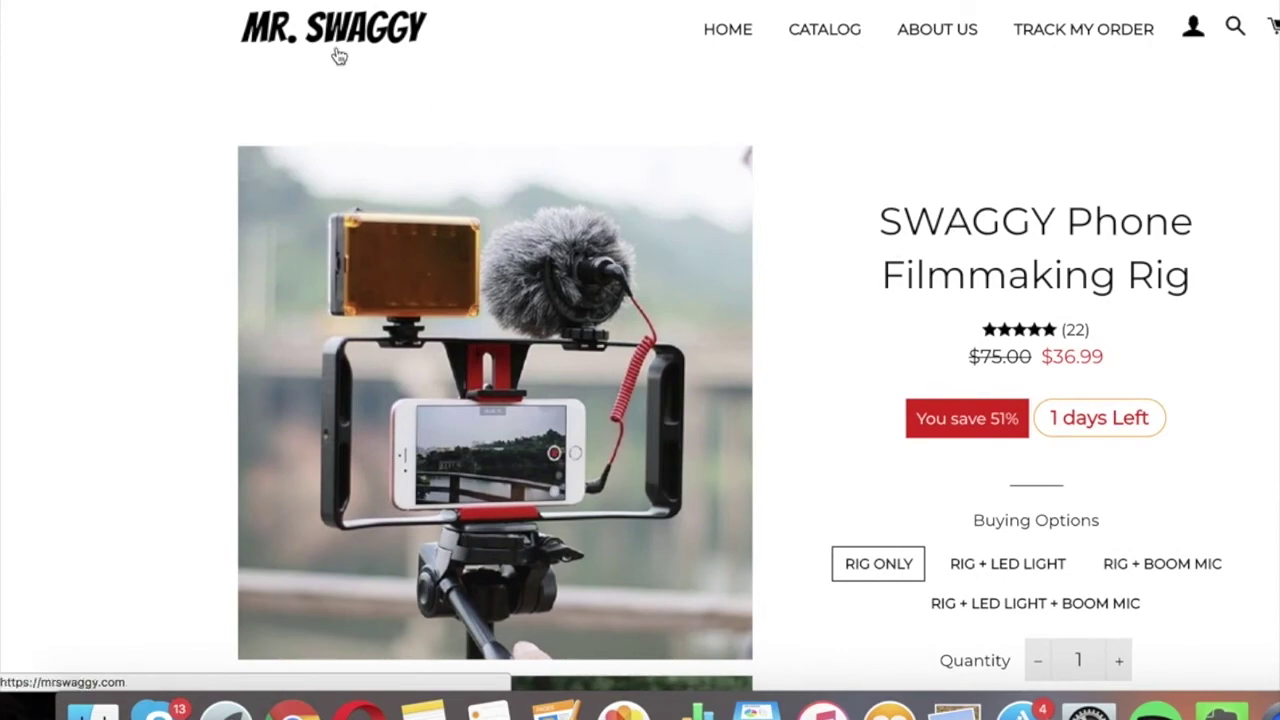
scroll(880, 238, down, 2)
scroll(882, 240, down, 1)
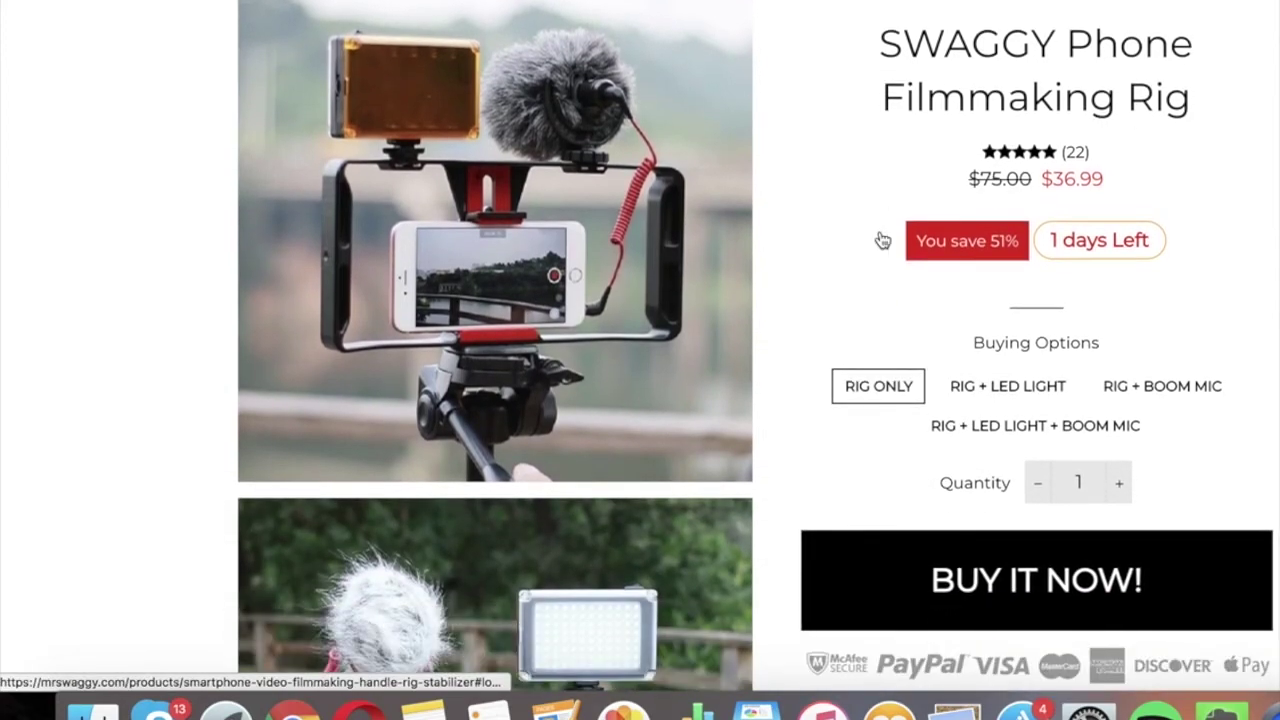
scroll(880, 240, down, 5)
scroll(880, 240, down, 3)
scroll(790, 428, down, 5)
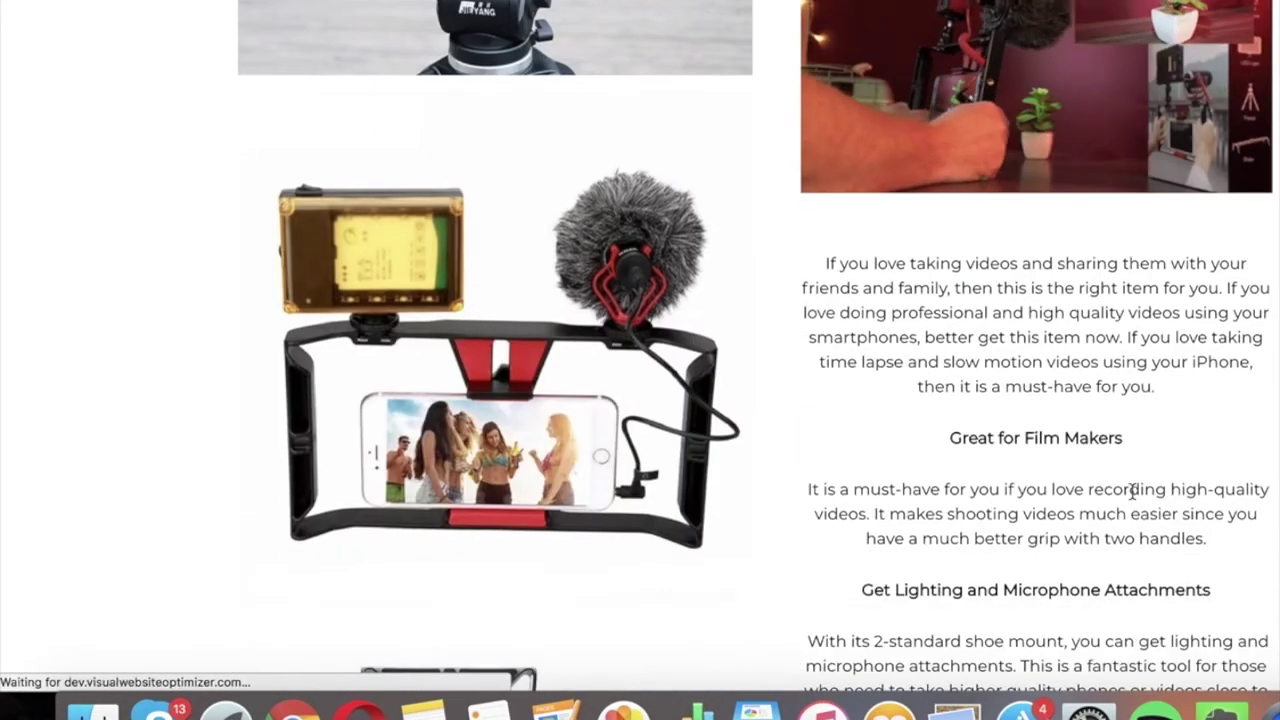
scroll(900, 450, down, 5)
scroll(1134, 488, down, 5)
scroll(1134, 498, up, 15)
scroll(1134, 498, up, 10)
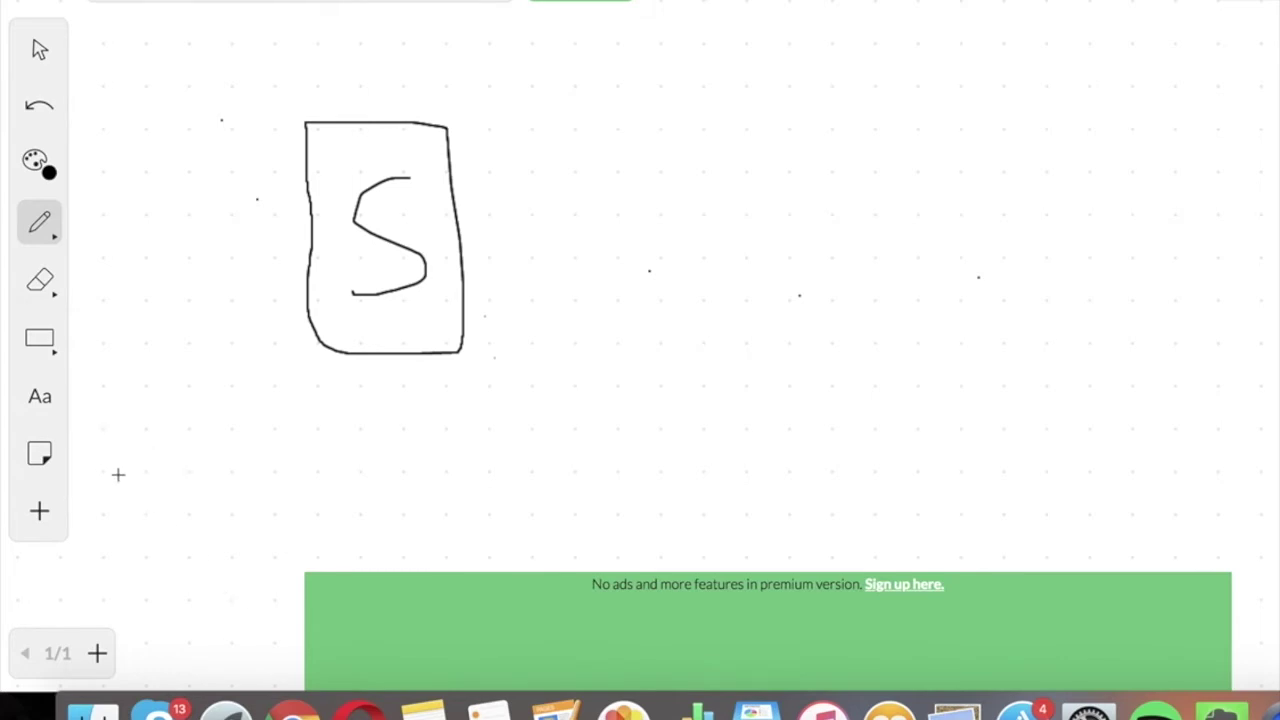
- Draw three stacked horizontal lines below and left of the S box
mouse_move(107, 537)
mouse_down()
mouse_move(189, 537)
mouse_move(220, 516)
mouse_up()
mouse_move(116, 501)
mouse_down()
mouse_move(238, 505)
mouse_move(245, 487)
mouse_up()
drag(126, 463, 257, 440)
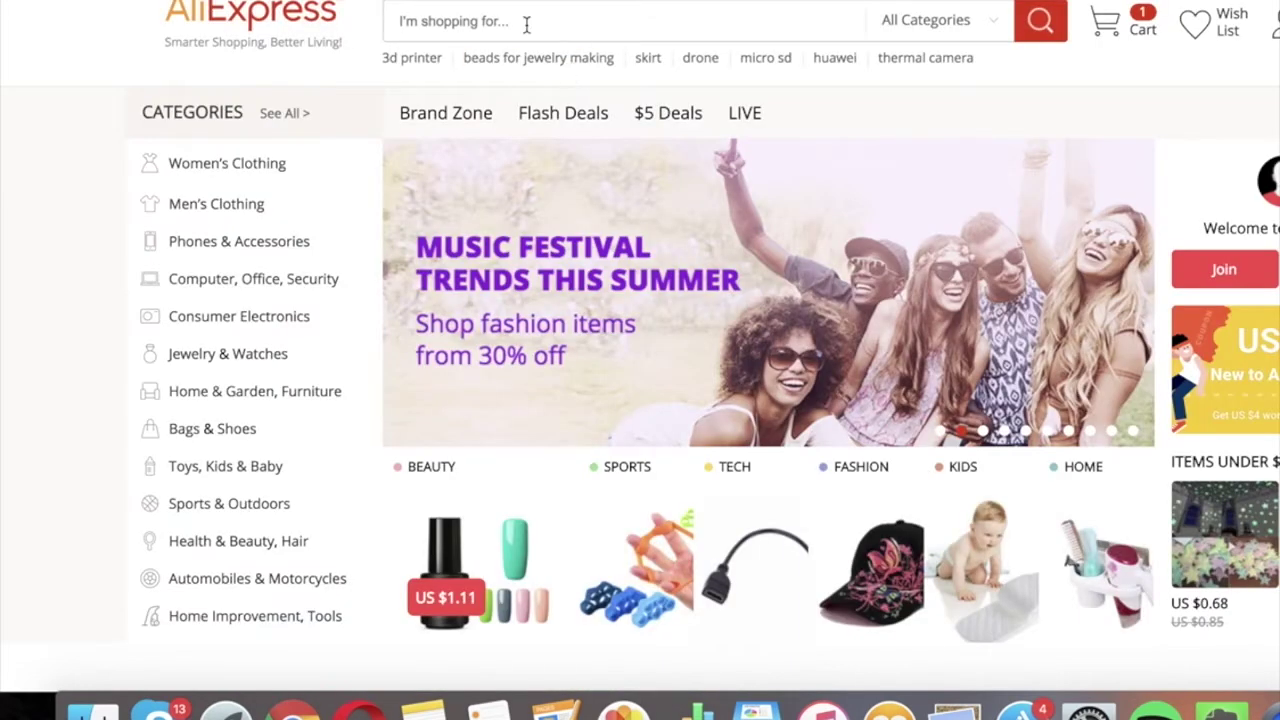
- Search AliExpress for 'phone rig' and browse the $8.84–$10.50 stabilizer rig listings
click(523, 23)
text(phone ri)
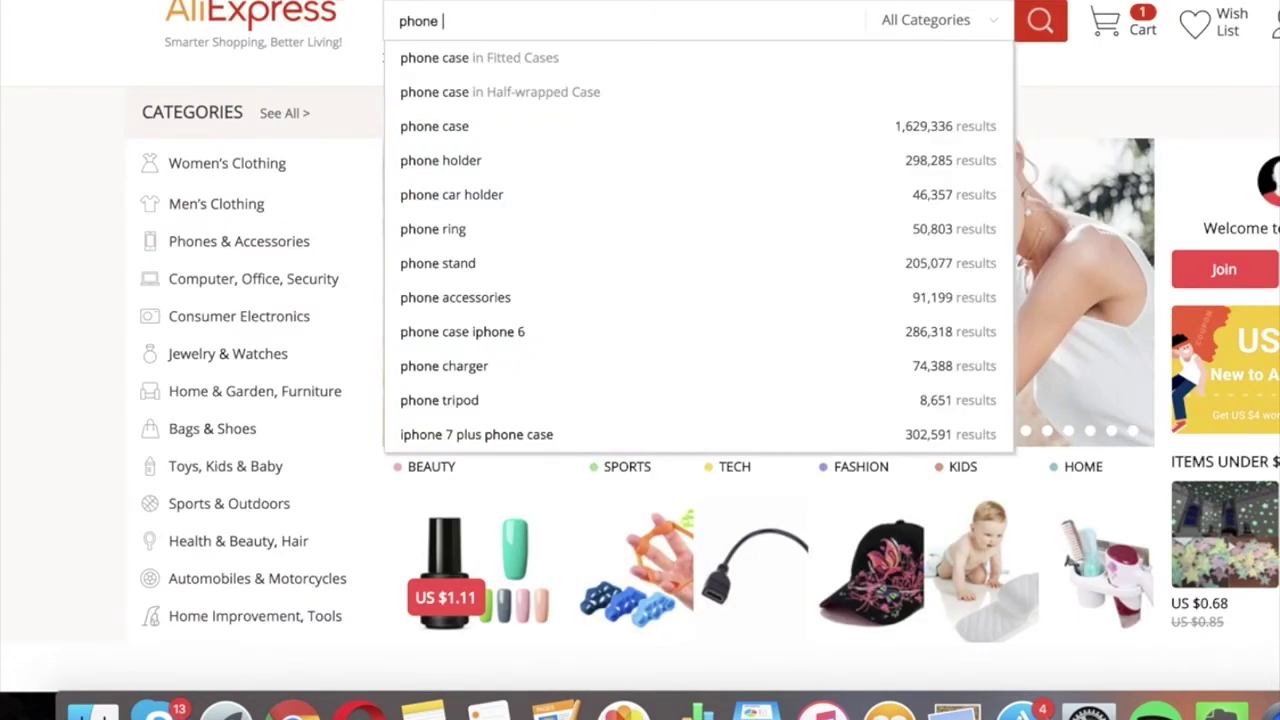
text(g)
key(Return)
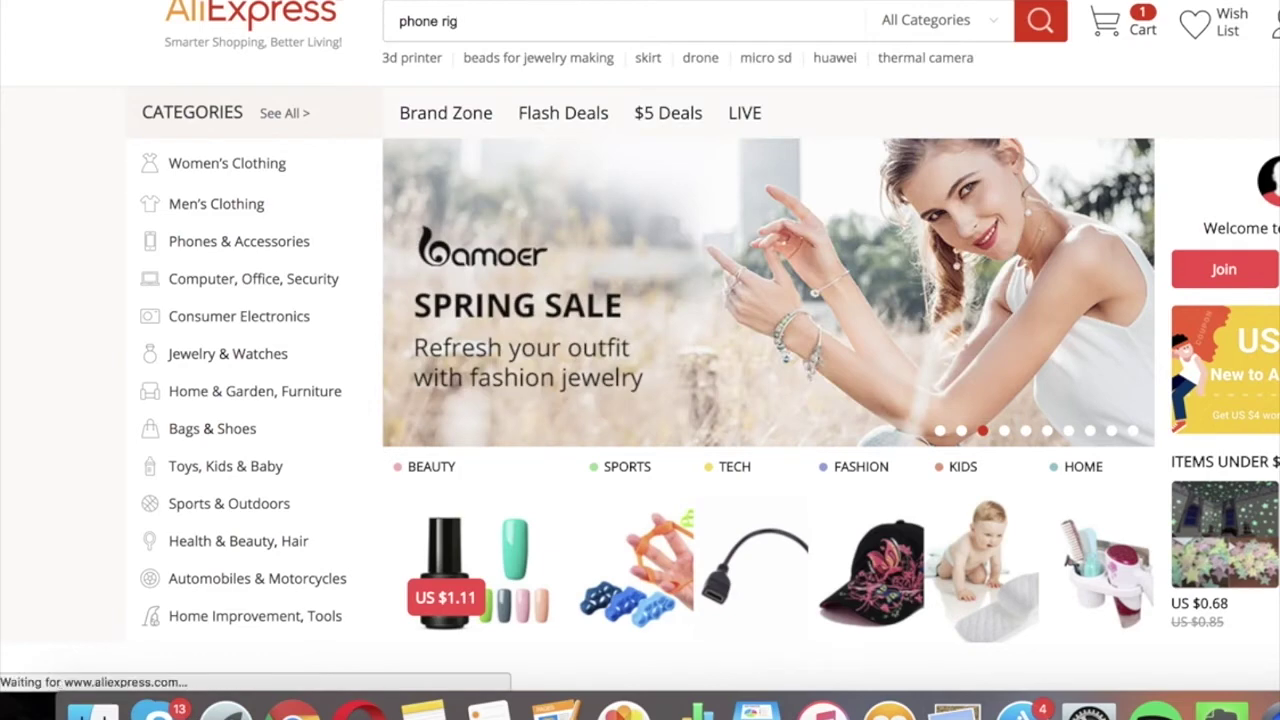
scroll(634, 422, down, 5)
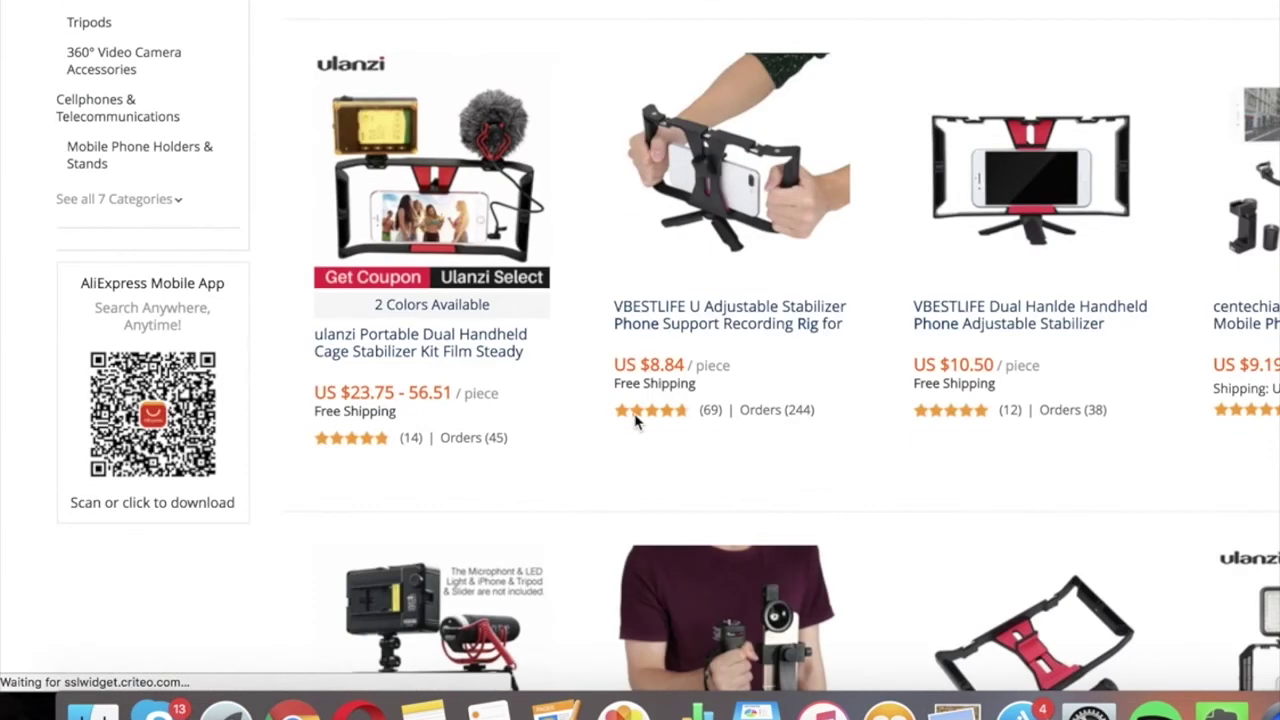
scroll(620, 435, up, 2)
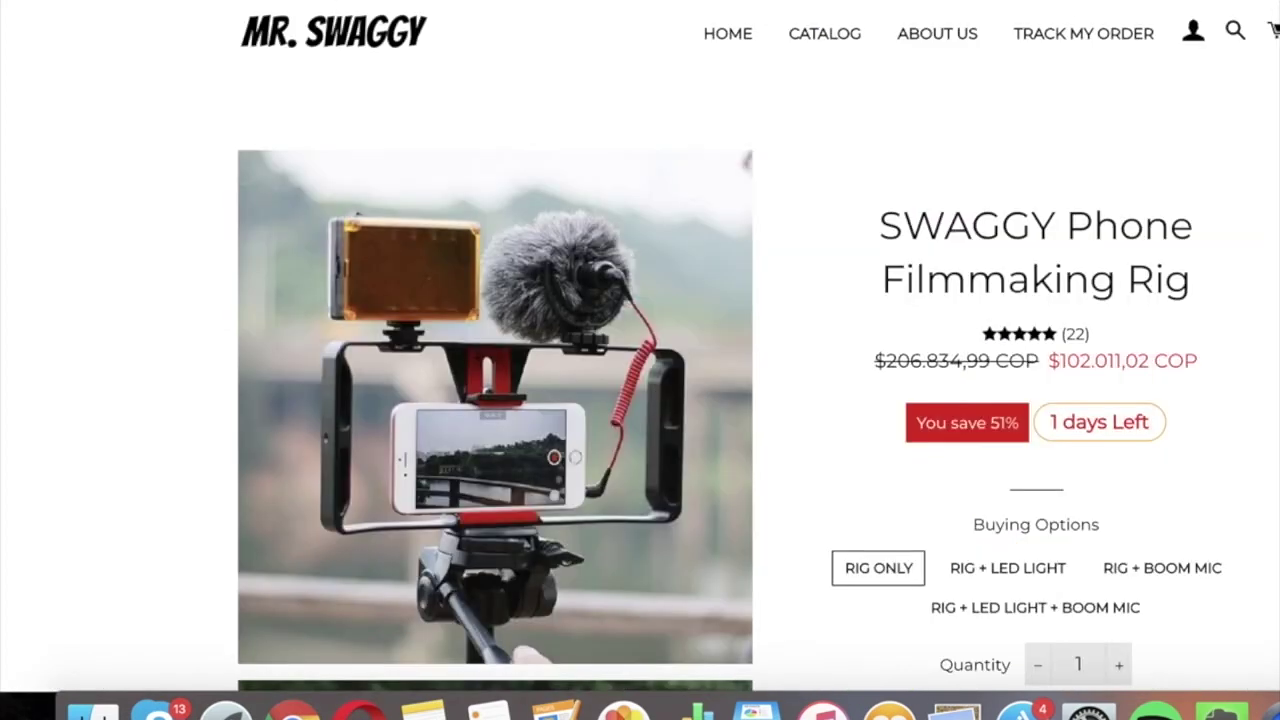
scroll(963, 443, down, 1)
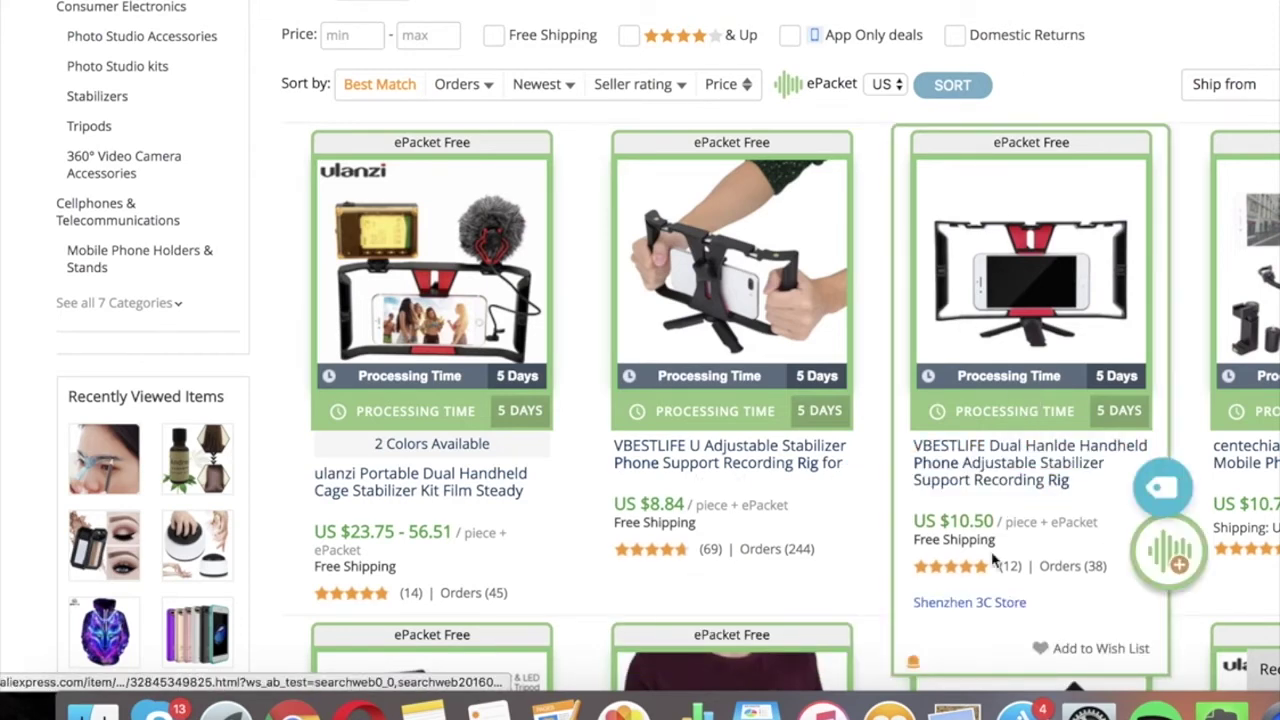
scroll(1045, 257, down, 1)
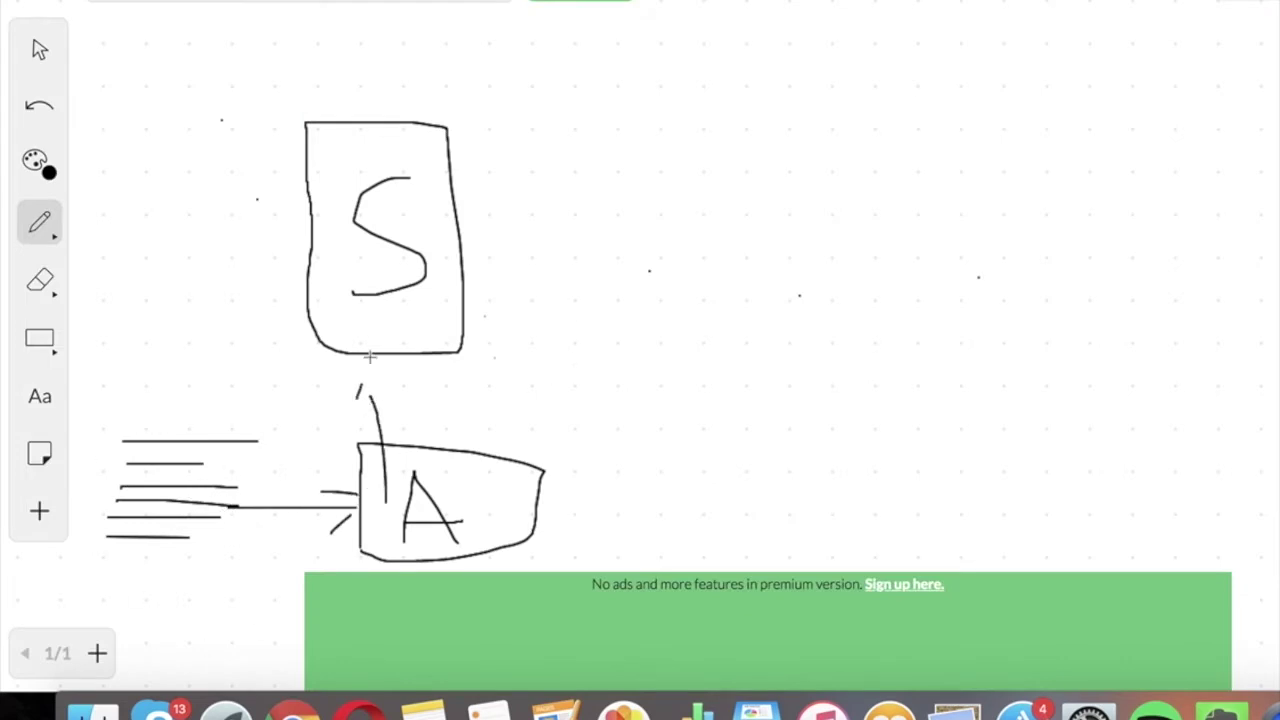
- Draw a line from S to a box labelled FB, with an arrow back to S
mouse_move(464, 241)
mouse_down()
mouse_move(634, 241)
mouse_move(640, 171)
mouse_move(808, 340)
mouse_move(623, 297)
mouse_move(620, 272)
mouse_up()
drag(675, 229, 660, 278)
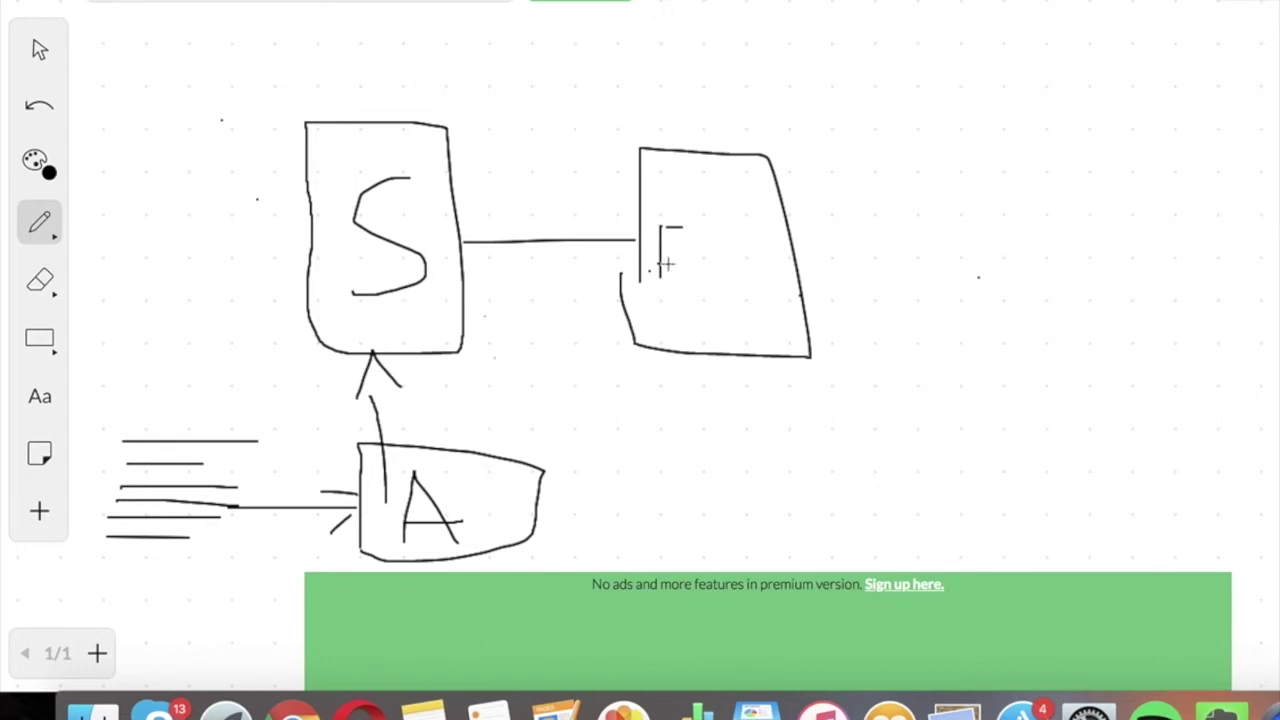
mouse_move(692, 227)
mouse_down()
mouse_move(690, 262)
mouse_move(714, 245)
mouse_move(735, 320)
mouse_move(700, 255)
mouse_up()
mouse_move(636, 322)
mouse_down()
mouse_move(472, 300)
mouse_move(502, 298)
mouse_move(482, 270)
mouse_move(572, 254)
mouse_up()
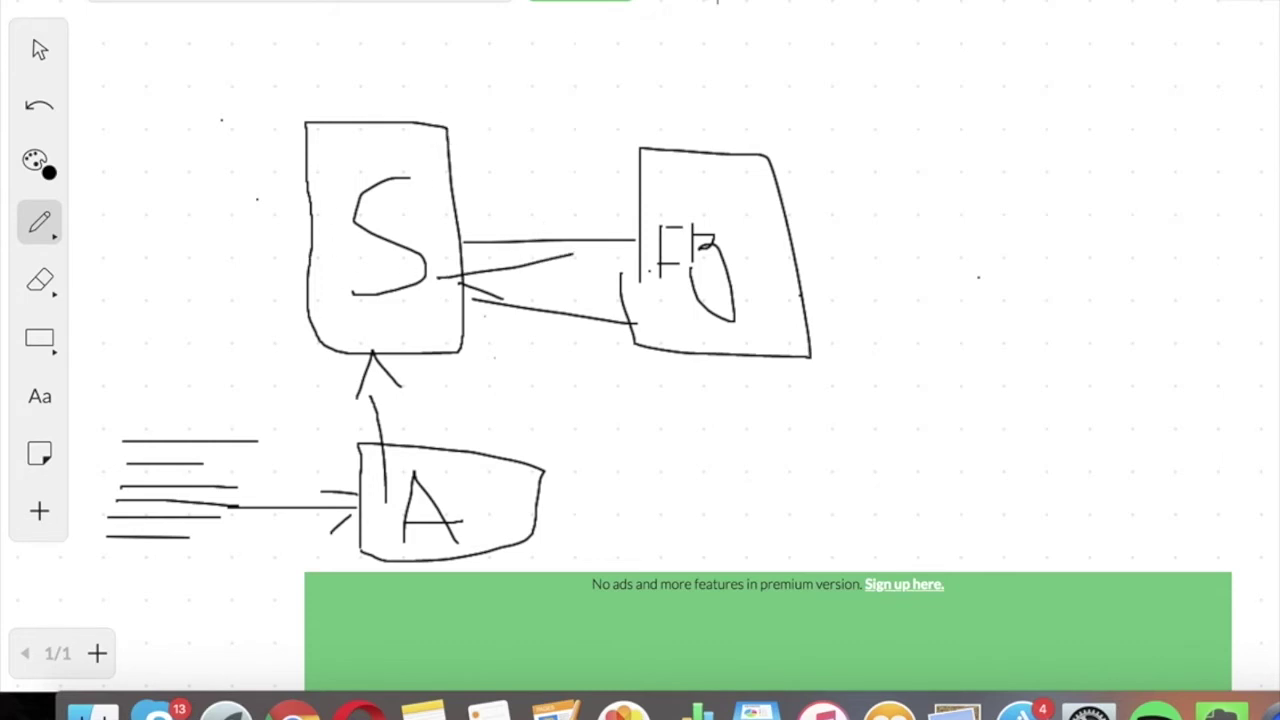
- Draw a curve from S to a new top-right box holding three text lines
drag(440, 162, 783, 35)
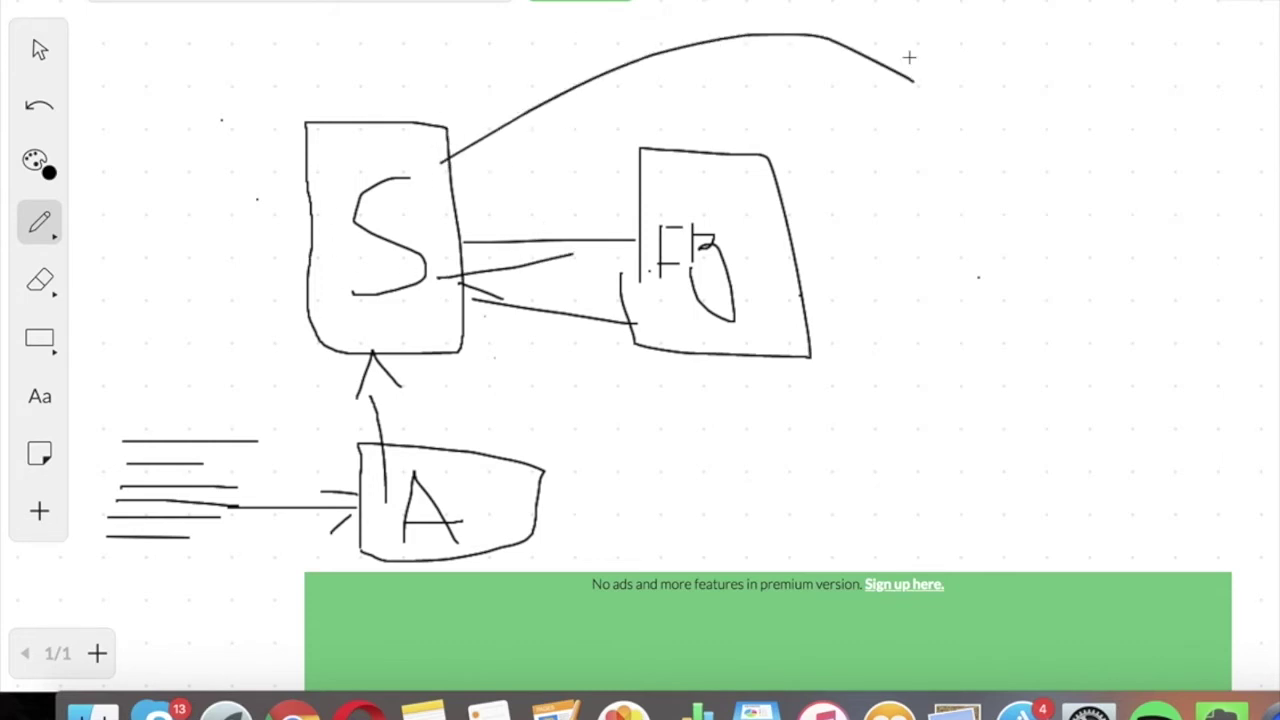
mouse_move(897, 28)
mouse_down()
mouse_move(926, 217)
mouse_move(1111, 66)
mouse_move(960, 26)
mouse_move(889, 24)
mouse_up()
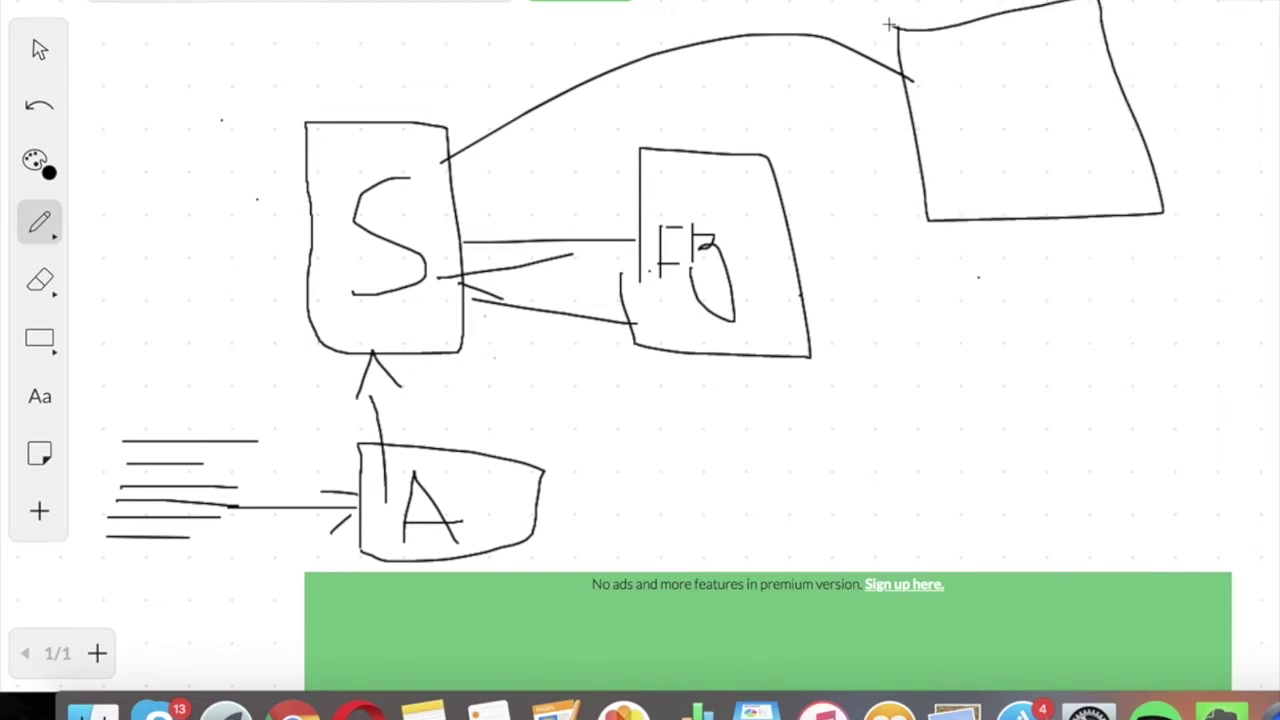
mouse_move(928, 89)
mouse_down()
mouse_move(1024, 66)
mouse_move(1008, 88)
mouse_move(1038, 68)
mouse_up()
drag(982, 121, 1072, 119)
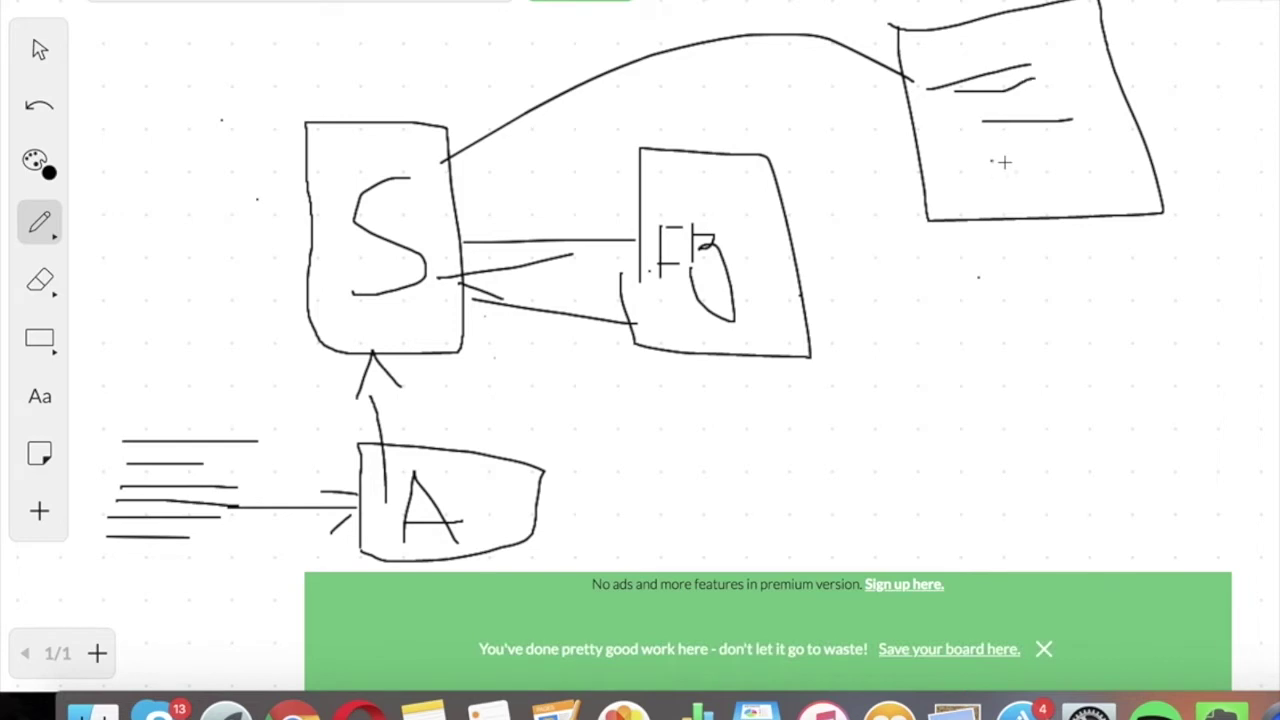
drag(1003, 161, 1047, 160)
- Draw a line down to a lower-right box with two dollar signs and an arrowhead
drag(1036, 204, 1058, 338)
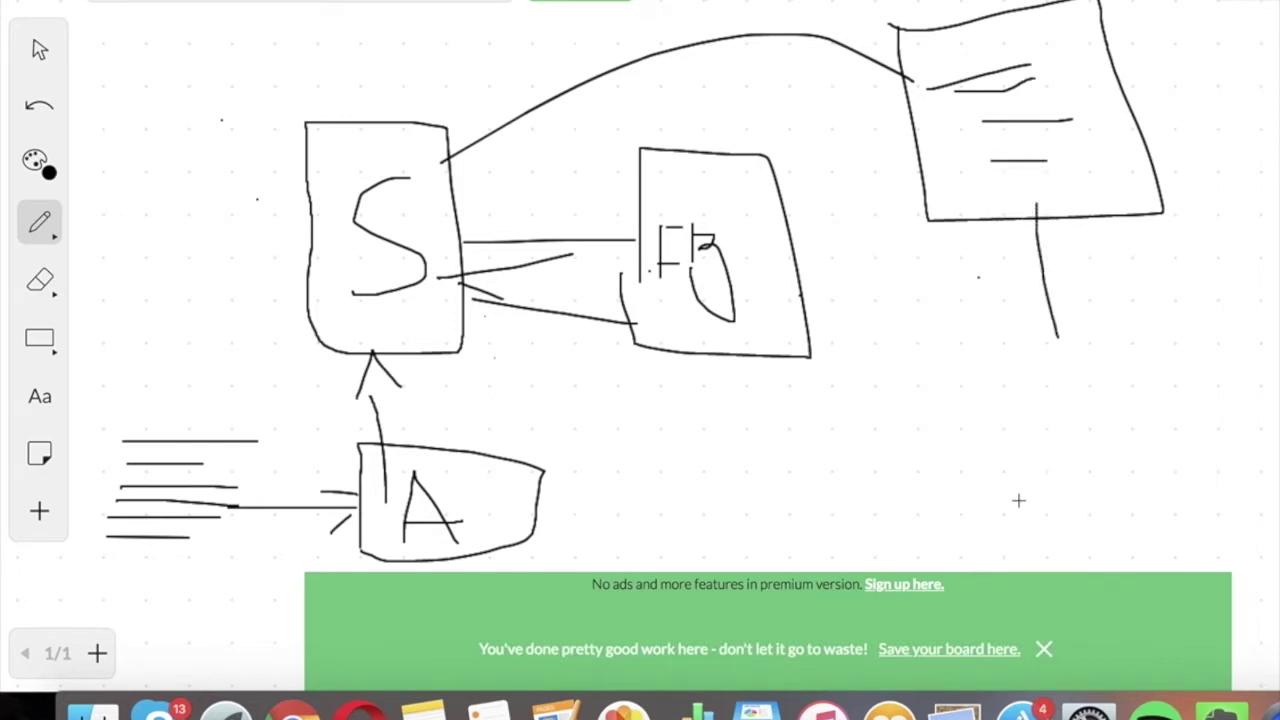
mouse_move(1020, 512)
mouse_down()
mouse_move(1020, 409)
mouse_move(1157, 477)
mouse_move(1006, 517)
mouse_move(1068, 418)
mouse_move(1038, 478)
mouse_move(1058, 440)
mouse_up()
mouse_move(1145, 285)
mouse_down()
mouse_move(1174, 354)
mouse_move(1048, 398)
mouse_up()
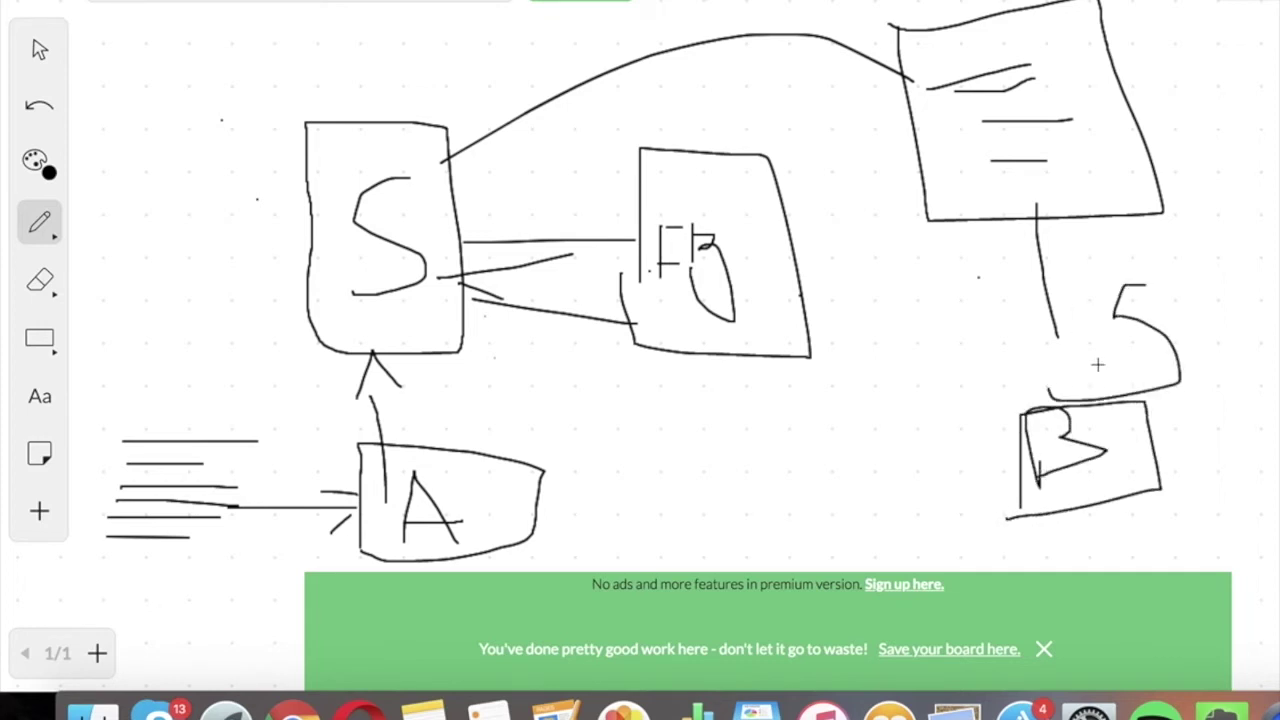
drag(1134, 244, 1143, 402)
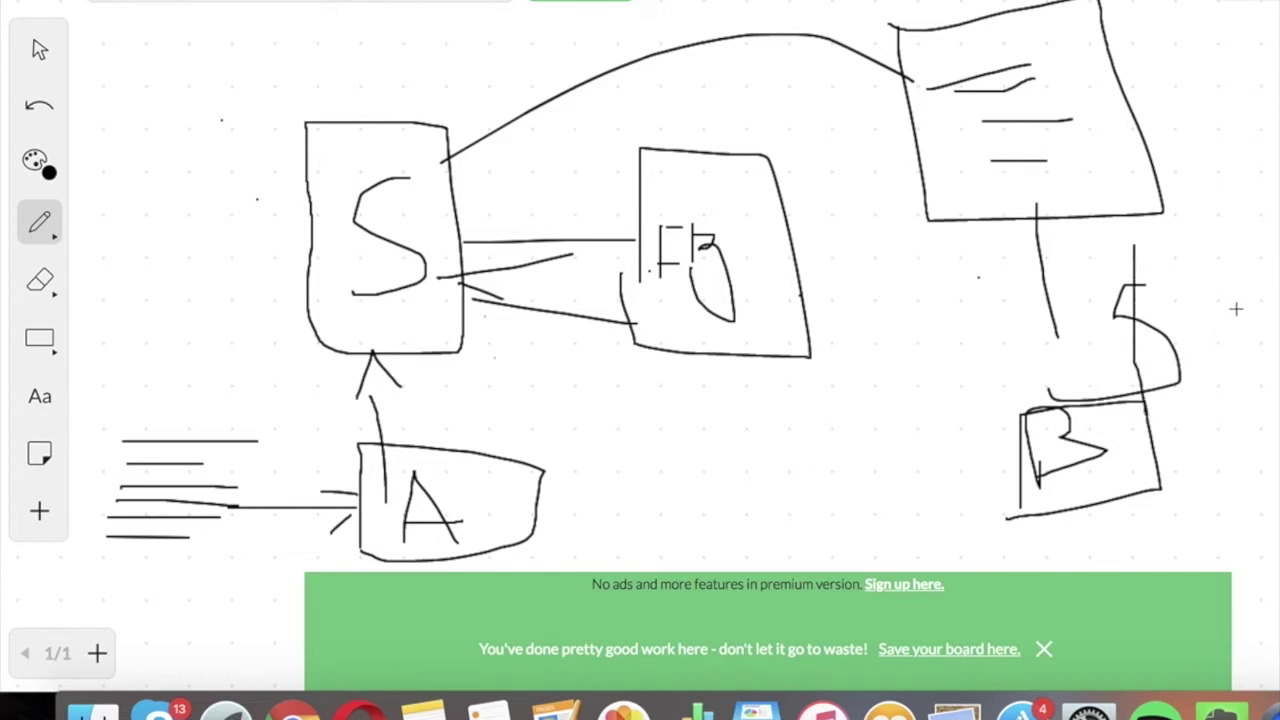
mouse_move(1240, 290)
mouse_down()
mouse_move(1214, 312)
mouse_move(1256, 366)
mouse_move(1168, 386)
mouse_up()
drag(1233, 262, 1238, 418)
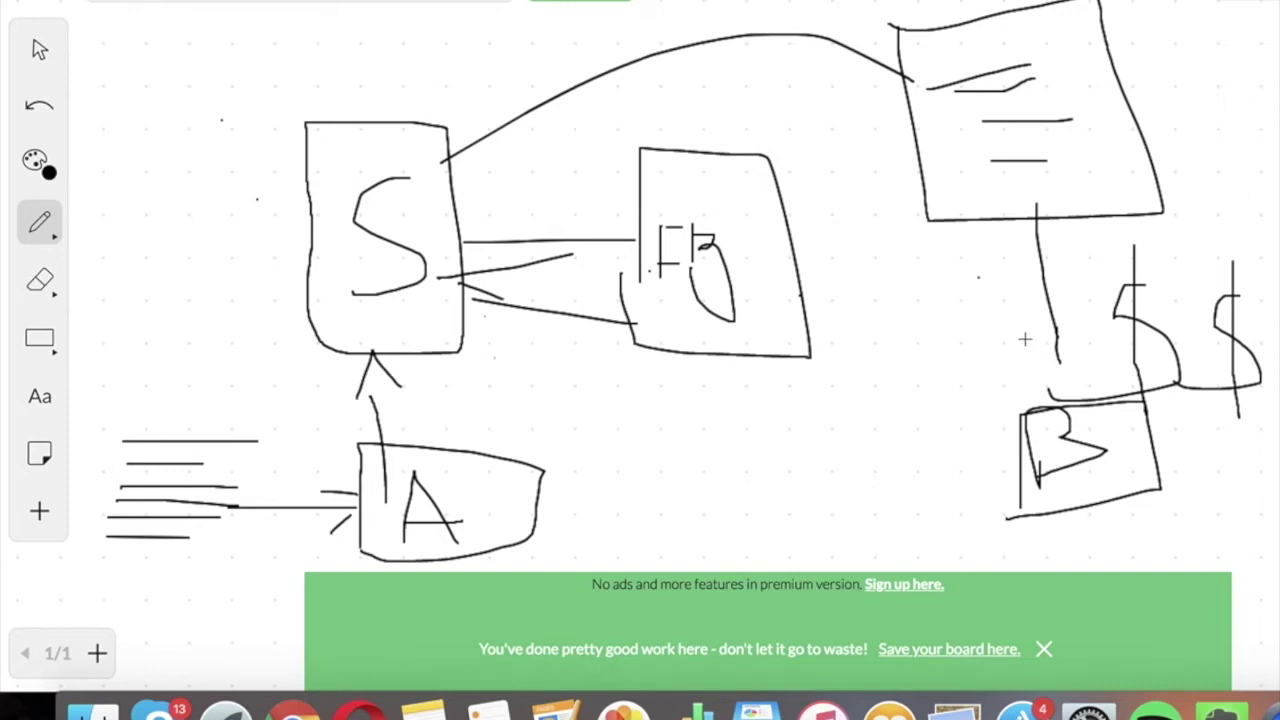
mouse_move(1024, 340)
mouse_down()
mouse_move(1100, 305)
mouse_move(1020, 332)
mouse_move(1045, 375)
mouse_move(1090, 312)
mouse_up()
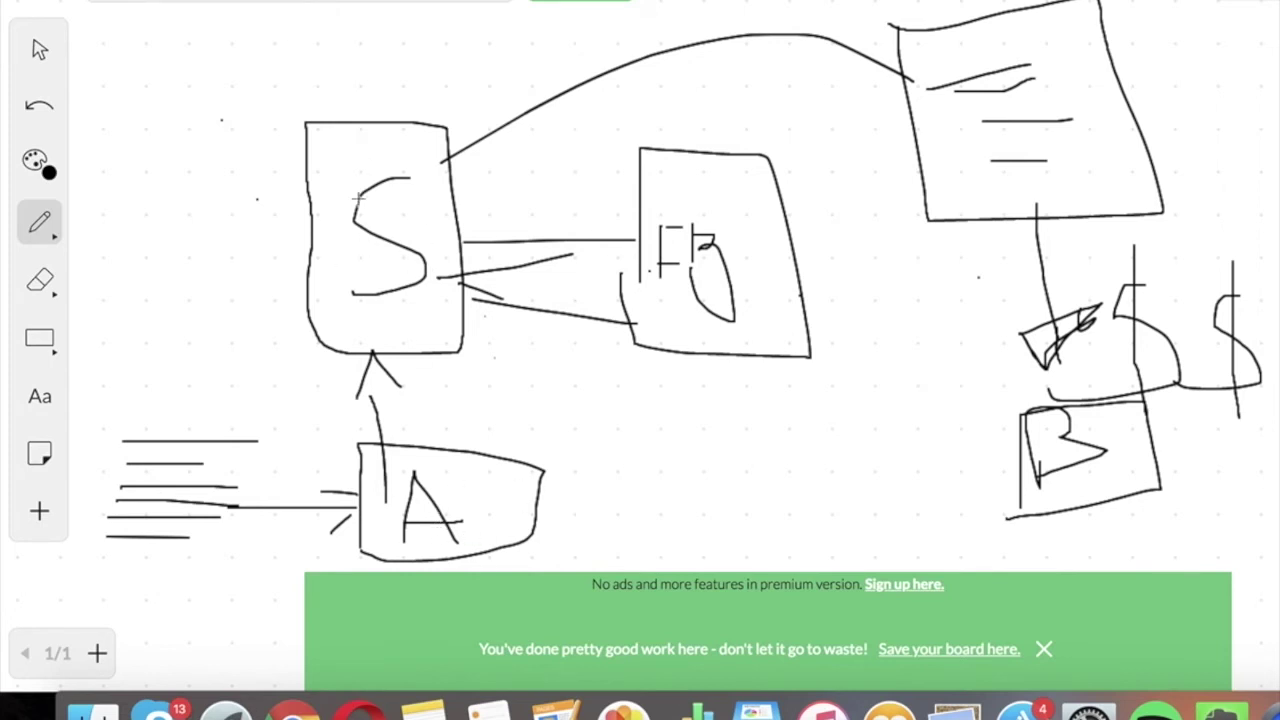
- Add four more connecting lines between the S and FB boxes
mouse_move(665, 352)
mouse_down()
mouse_move(460, 350)
mouse_move(568, 405)
mouse_up()
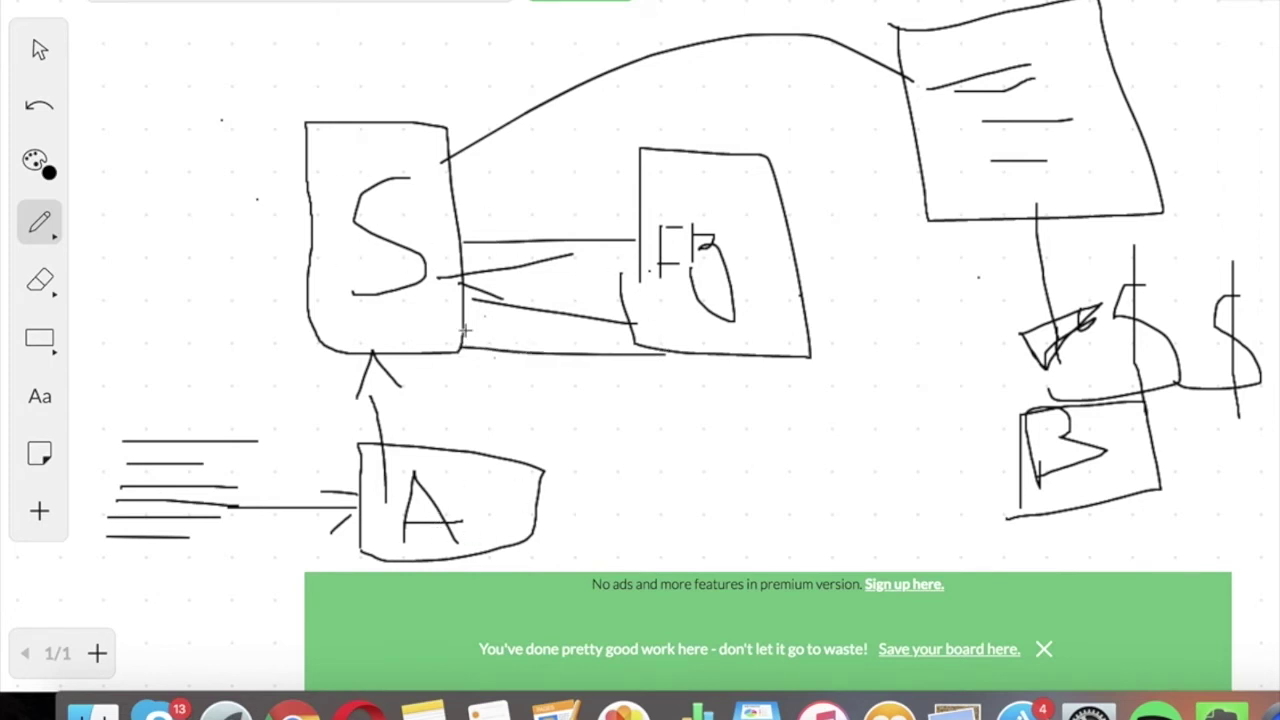
drag(429, 327, 578, 255)
mouse_move(698, 266)
mouse_down()
mouse_move(440, 270)
mouse_move(660, 162)
mouse_up()
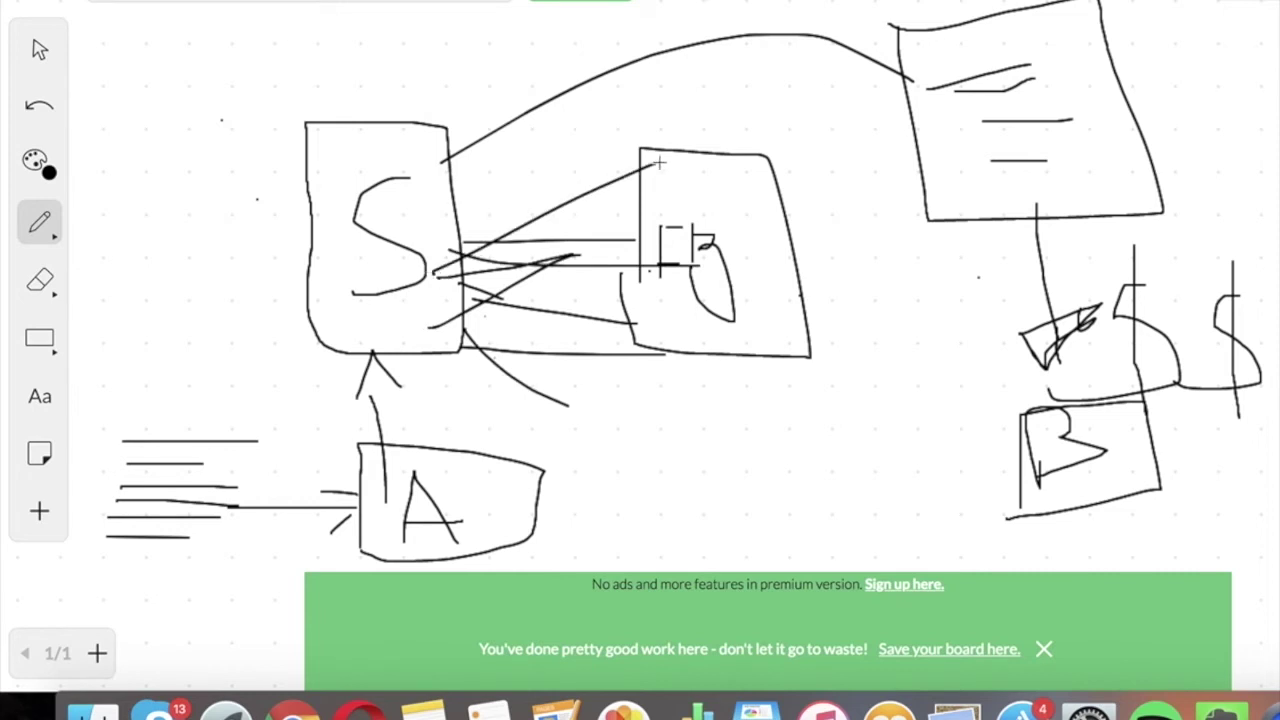
drag(383, 251, 575, 380)
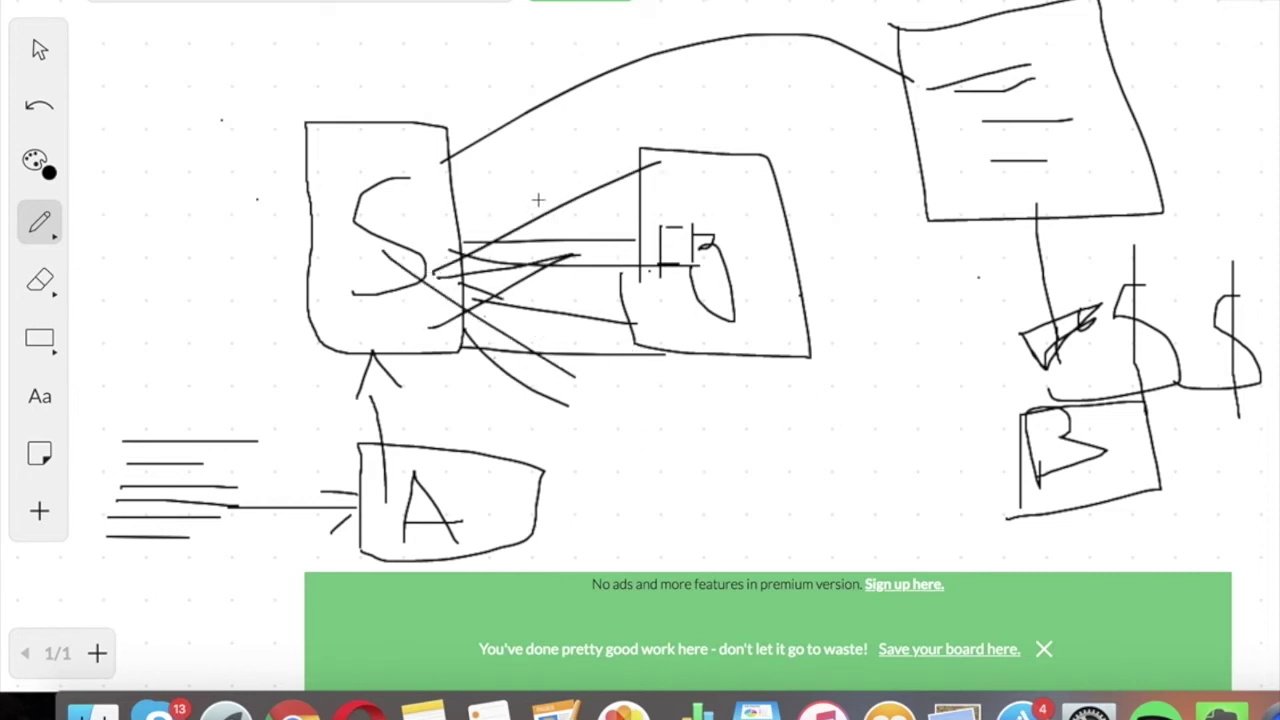
- Mark the top-right box with a lead-in line and diagonal, and draw a dollar sign beside it
drag(835, 90, 940, 86)
drag(885, 22, 924, 78)
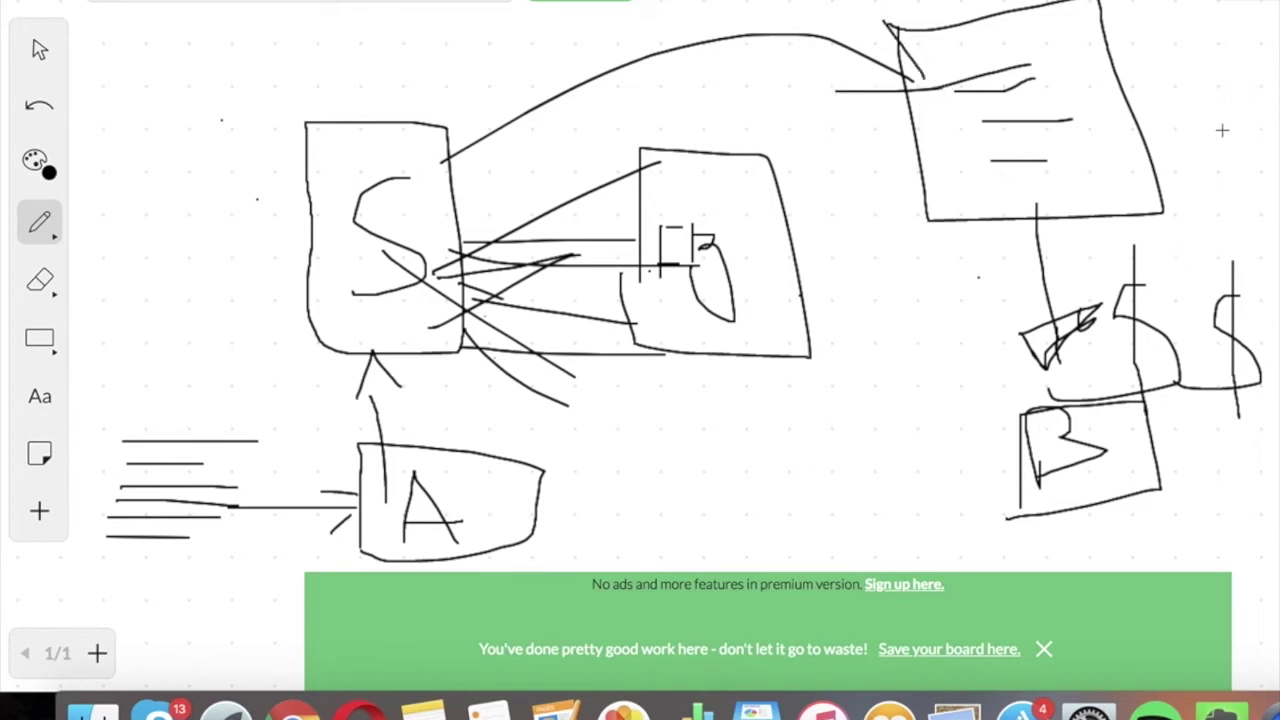
mouse_move(1222, 130)
mouse_down()
mouse_move(1200, 160)
mouse_move(1192, 240)
mouse_up()
drag(1193, 106, 1198, 285)
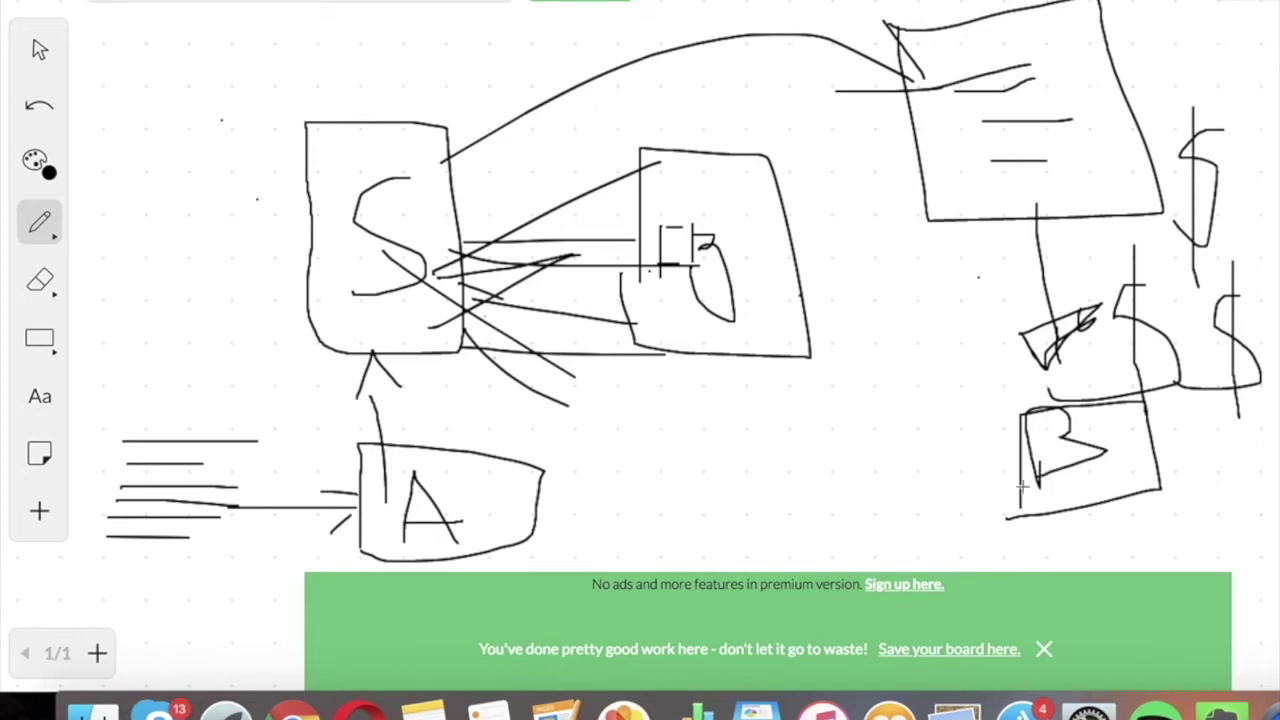
- Draw a rectangle bar under the B link and a freehand arrow from B toward A
key(r)
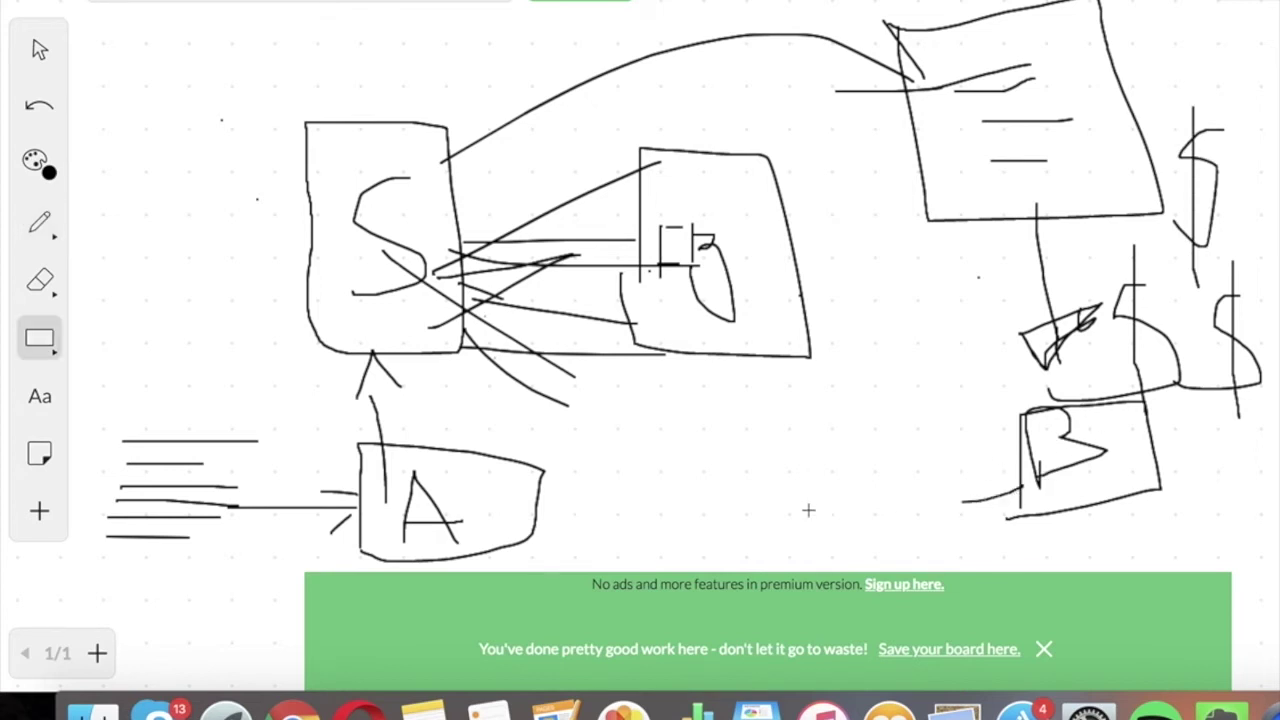
drag(980, 496, 637, 508)
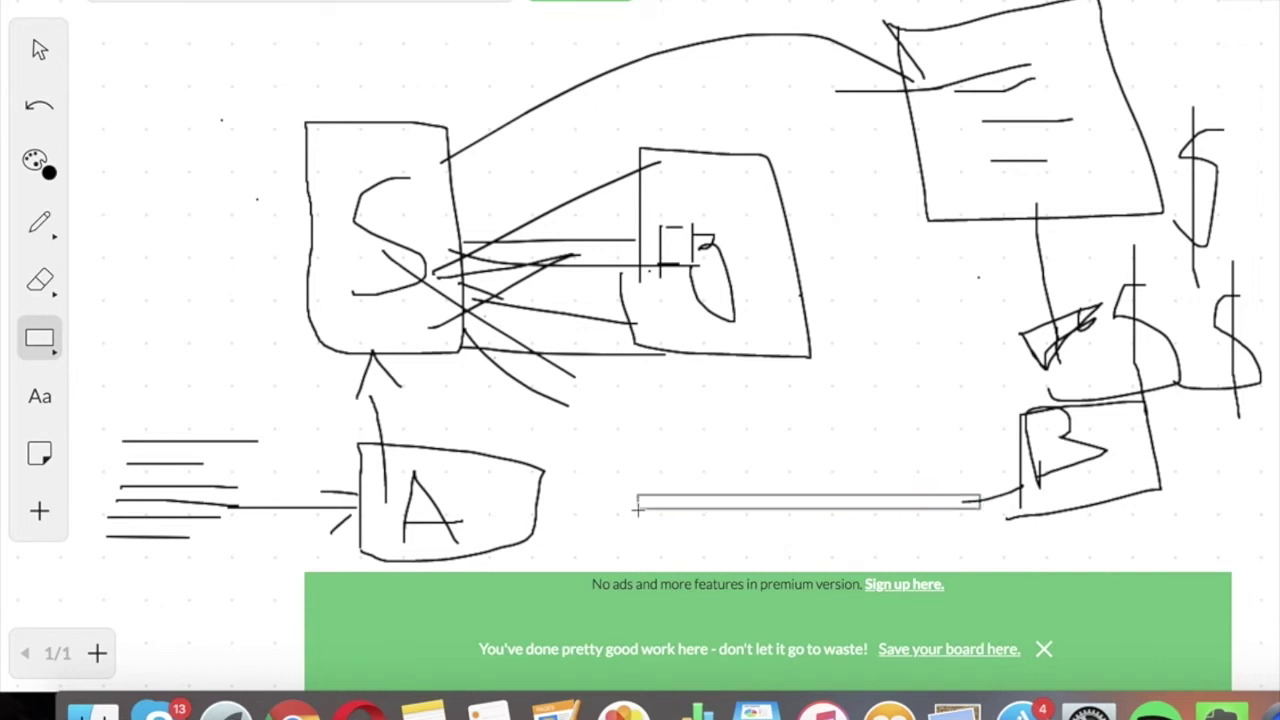
click(40, 240)
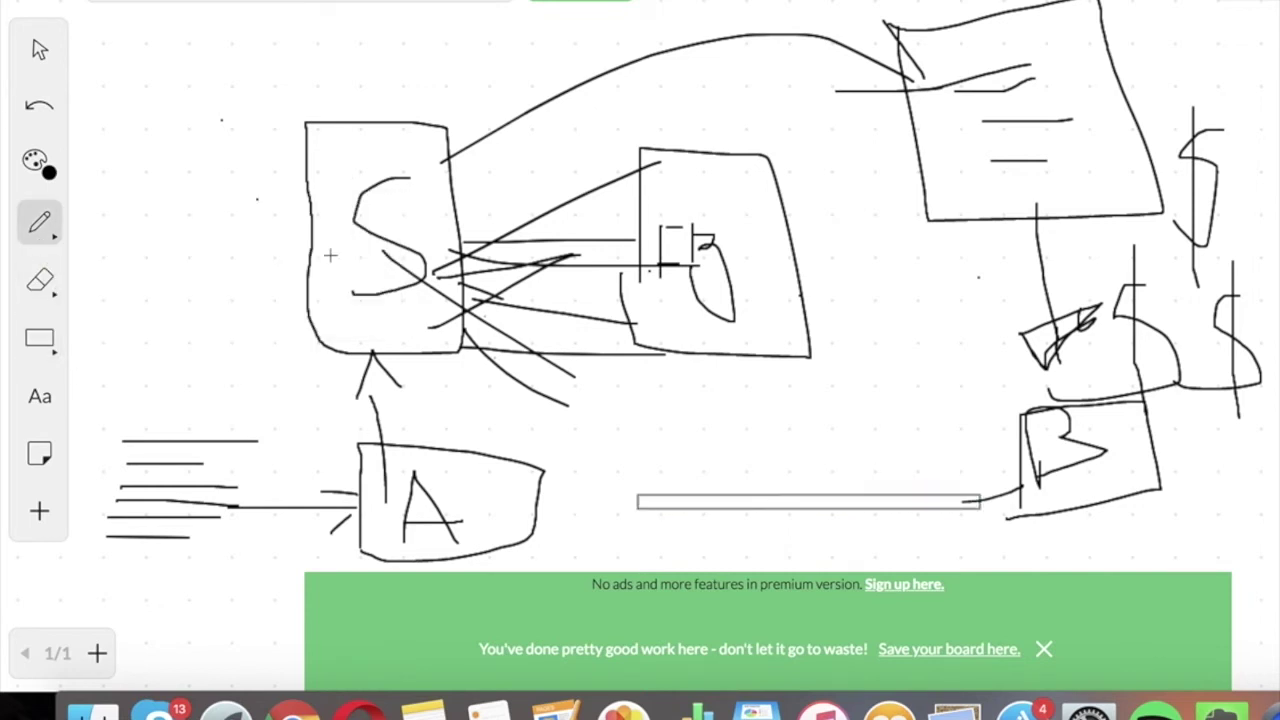
drag(1013, 478, 595, 480)
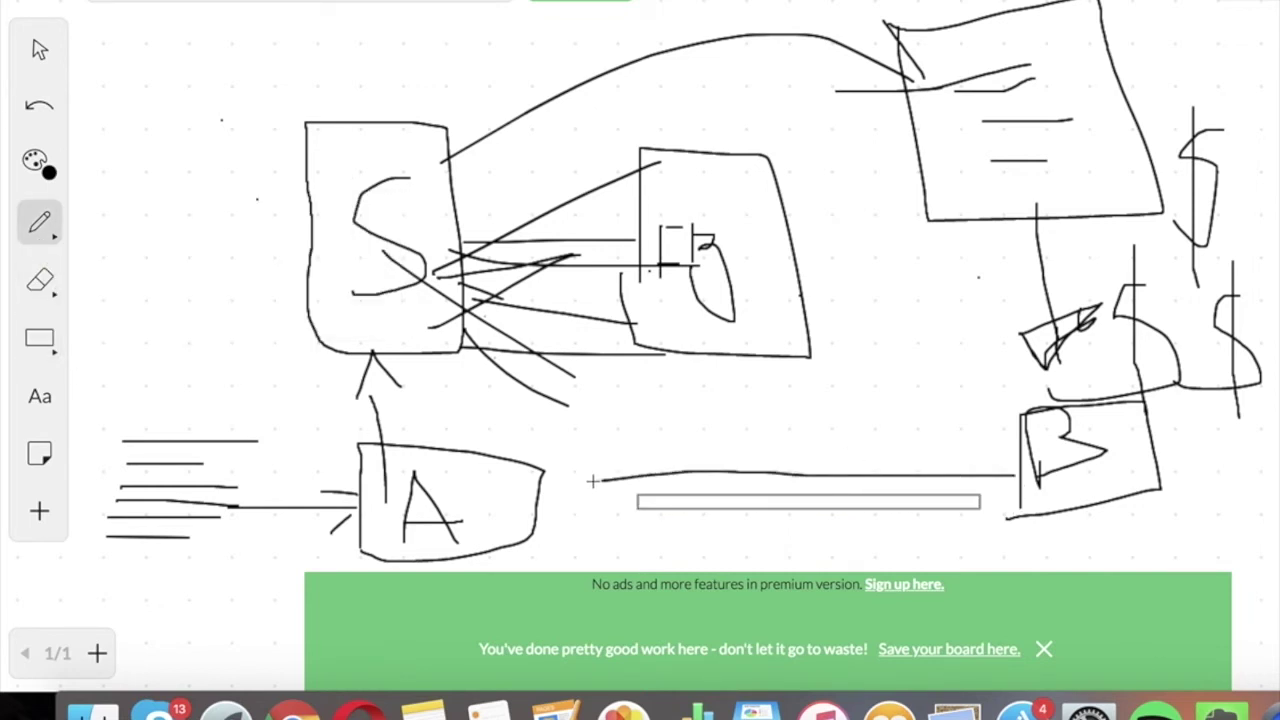
mouse_move(655, 436)
mouse_down()
mouse_move(593, 479)
mouse_move(636, 500)
mouse_up()
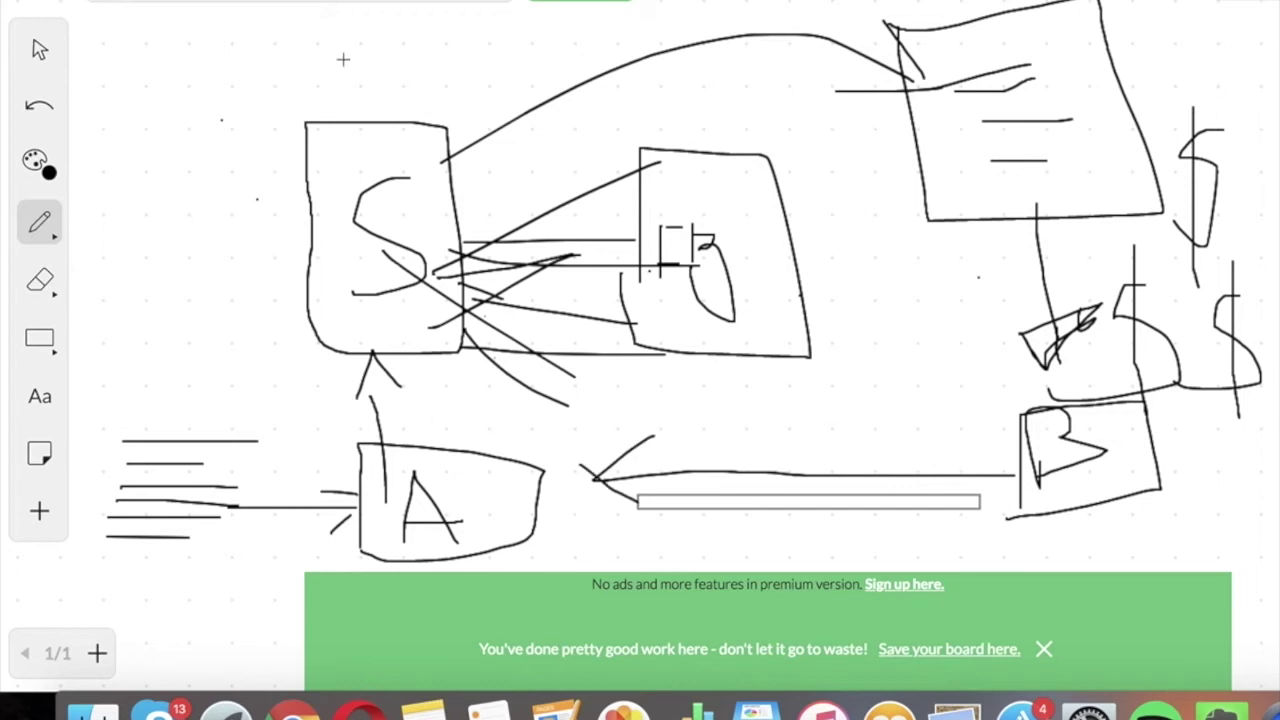
- Write the figures 36 and 26 along the top of the whiteboard
mouse_move(153, 42)
mouse_down()
mouse_move(214, 51)
mouse_move(251, 83)
mouse_move(190, 118)
mouse_up()
mouse_move(296, 36)
mouse_down()
mouse_move(308, 30)
mouse_move(330, 58)
mouse_move(280, 72)
mouse_up()
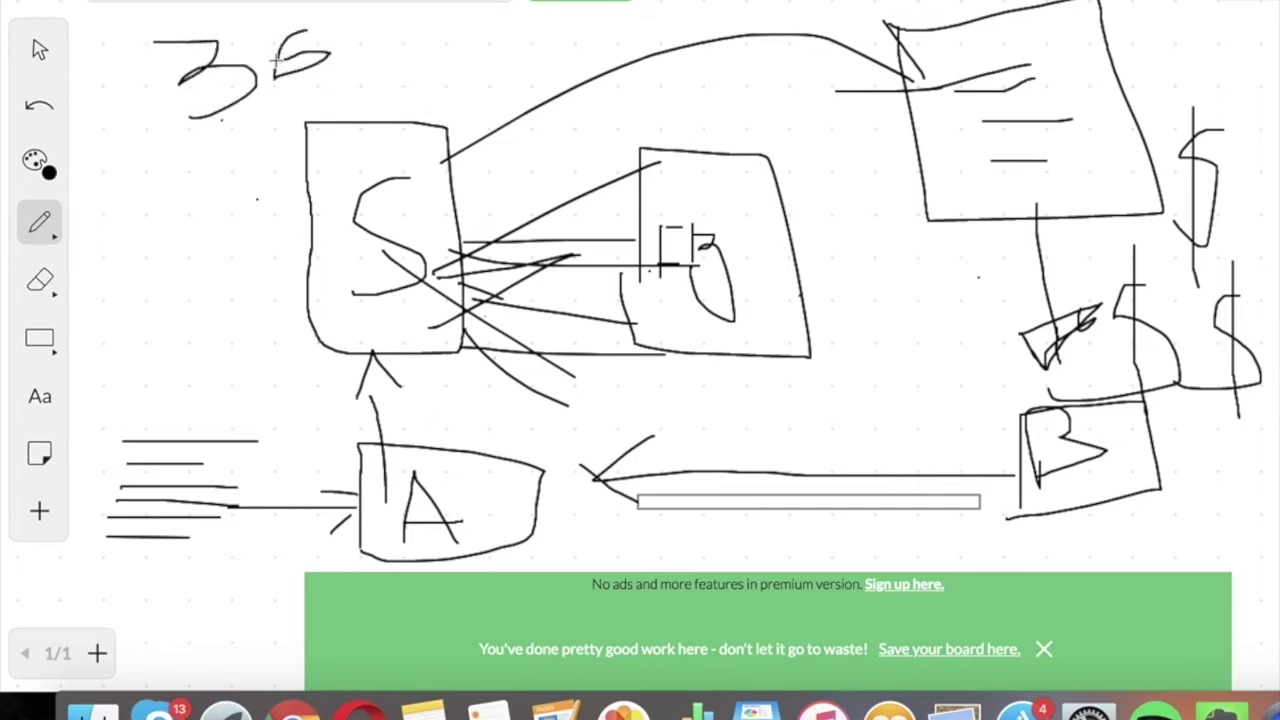
mouse_move(148, 287)
mouse_down()
mouse_move(168, 365)
mouse_move(257, 282)
mouse_move(212, 350)
mouse_up()
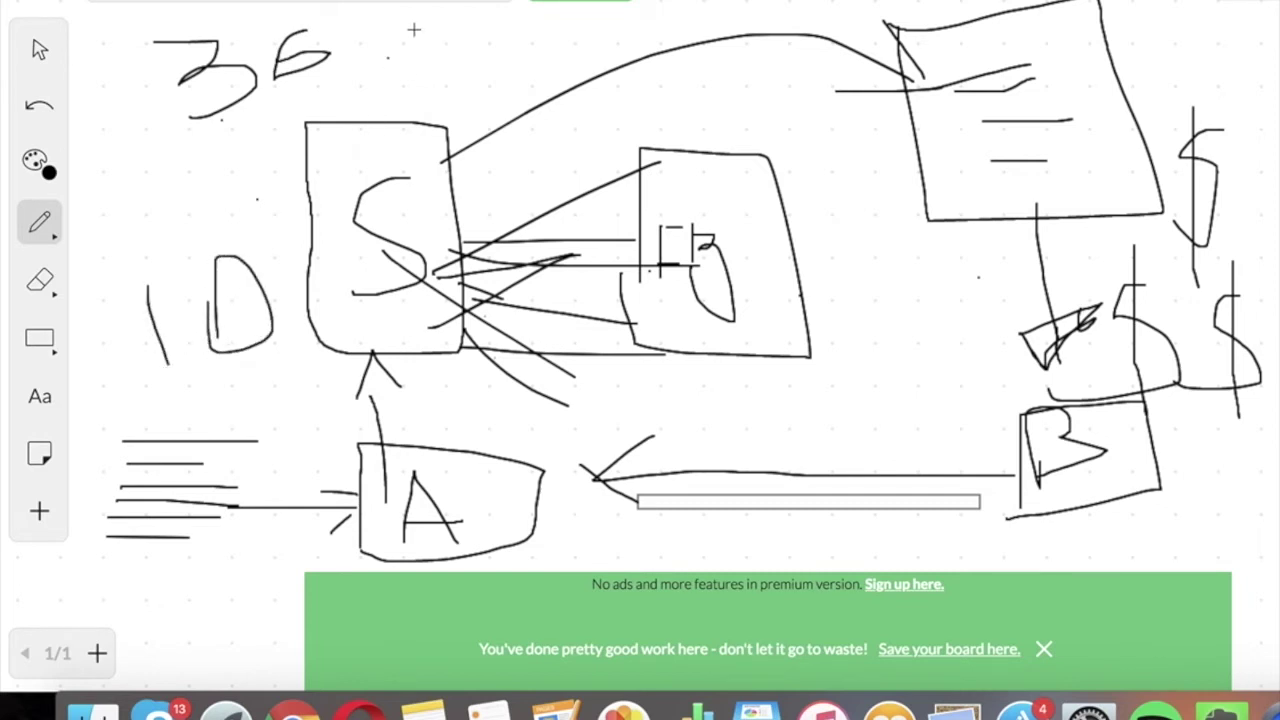
drag(390, 52, 472, 62)
mouse_move(508, 10)
mouse_down()
mouse_move(483, 90)
mouse_move(486, 68)
mouse_up()
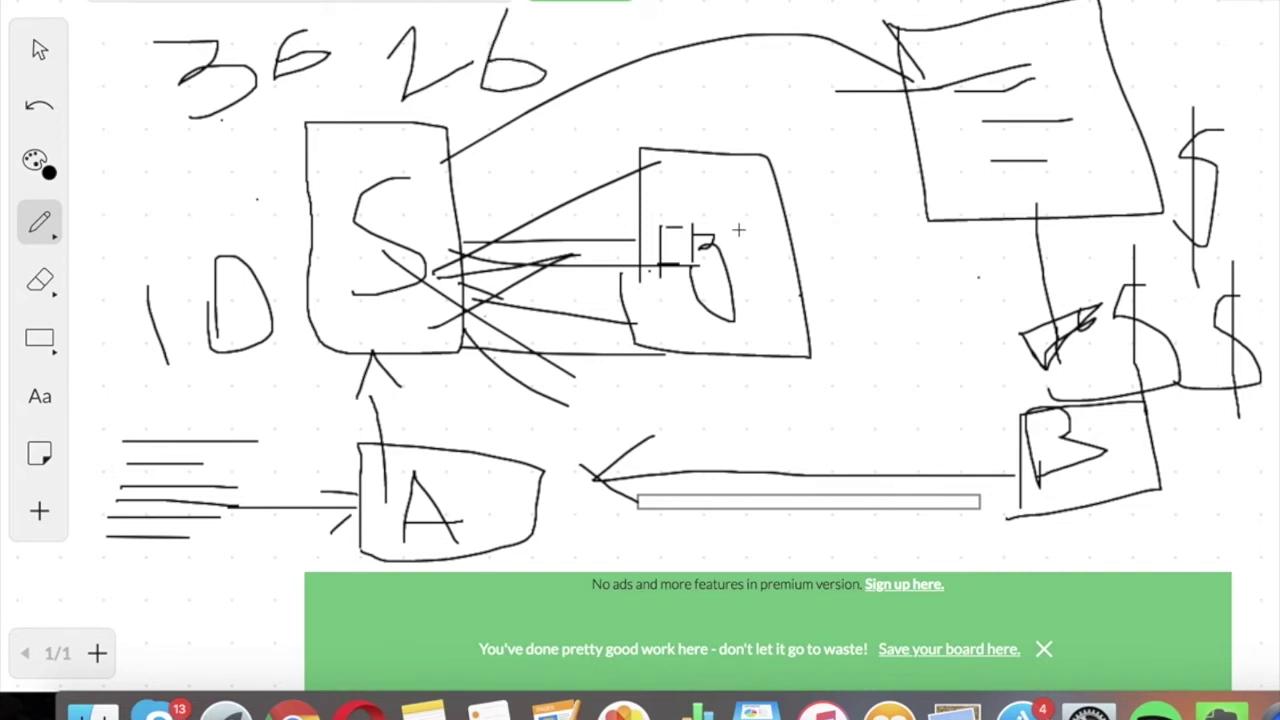
- Write a 10 beside the FB box and a circled 16 at the top
mouse_move(820, 257)
mouse_down()
mouse_move(821, 301)
mouse_move(866, 300)
mouse_up()
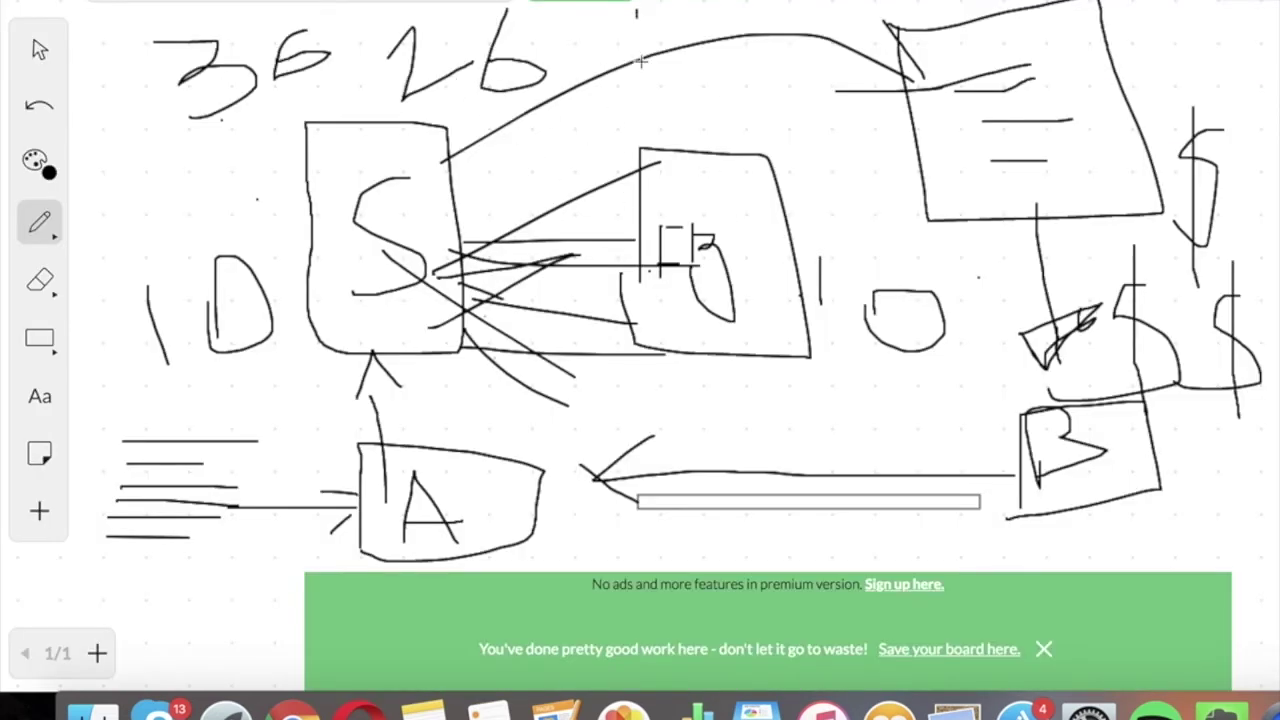
drag(637, 12, 648, 85)
mouse_move(678, 10)
mouse_down()
mouse_move(680, 66)
mouse_move(690, 44)
mouse_up()
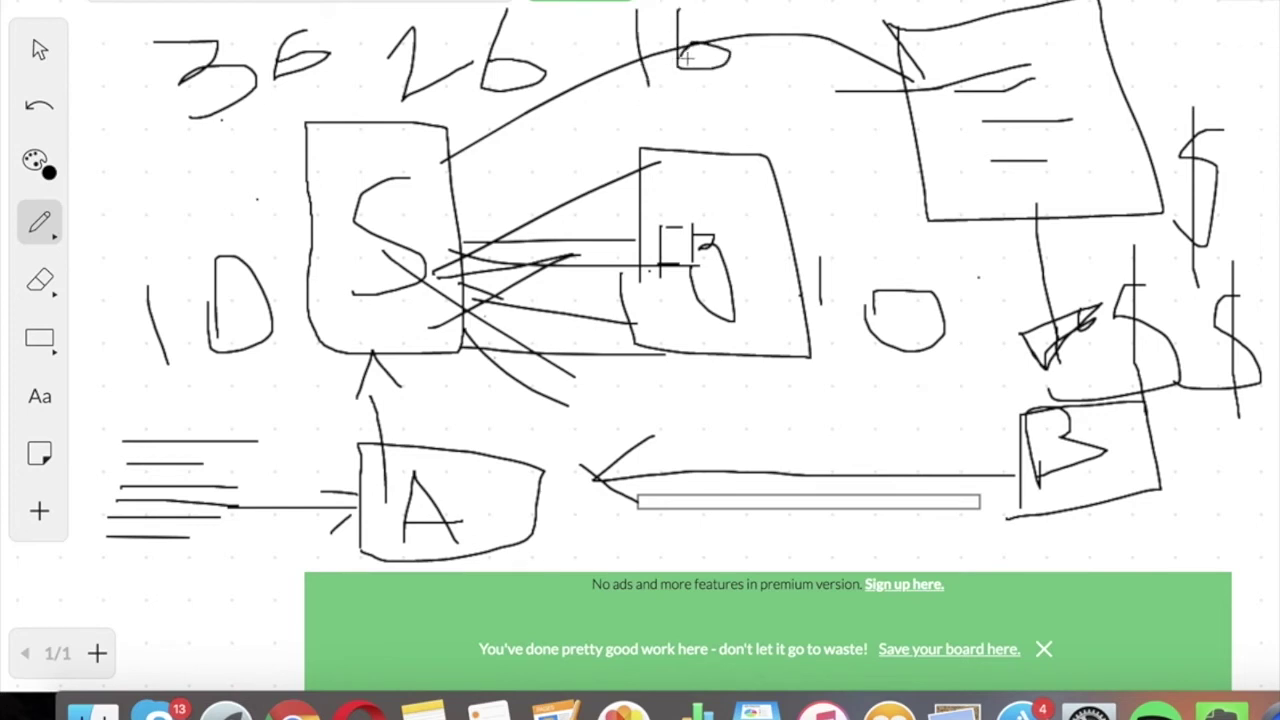
drag(720, 104, 655, 2)
drag(777, 56, 640, 155)
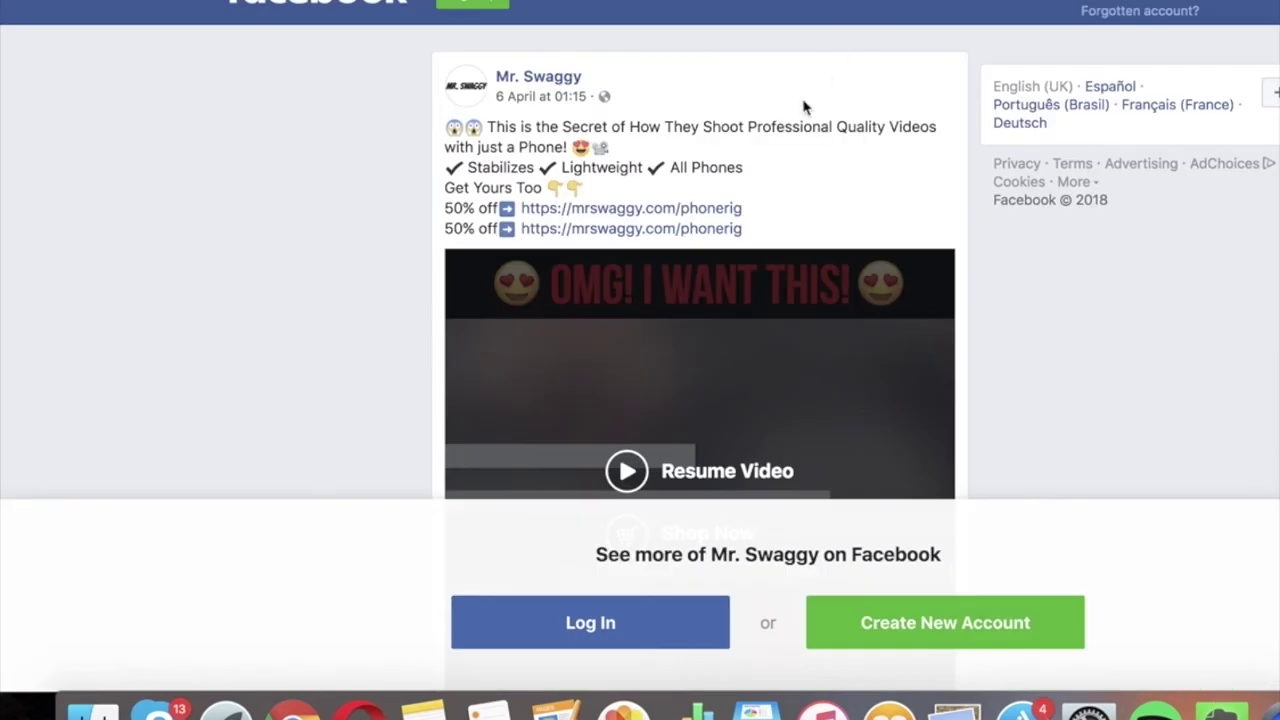
- Scroll through the Mr. Swaggy phone-rig ad post to review its text, video and 307K views
scroll(803, 106, down, 5)
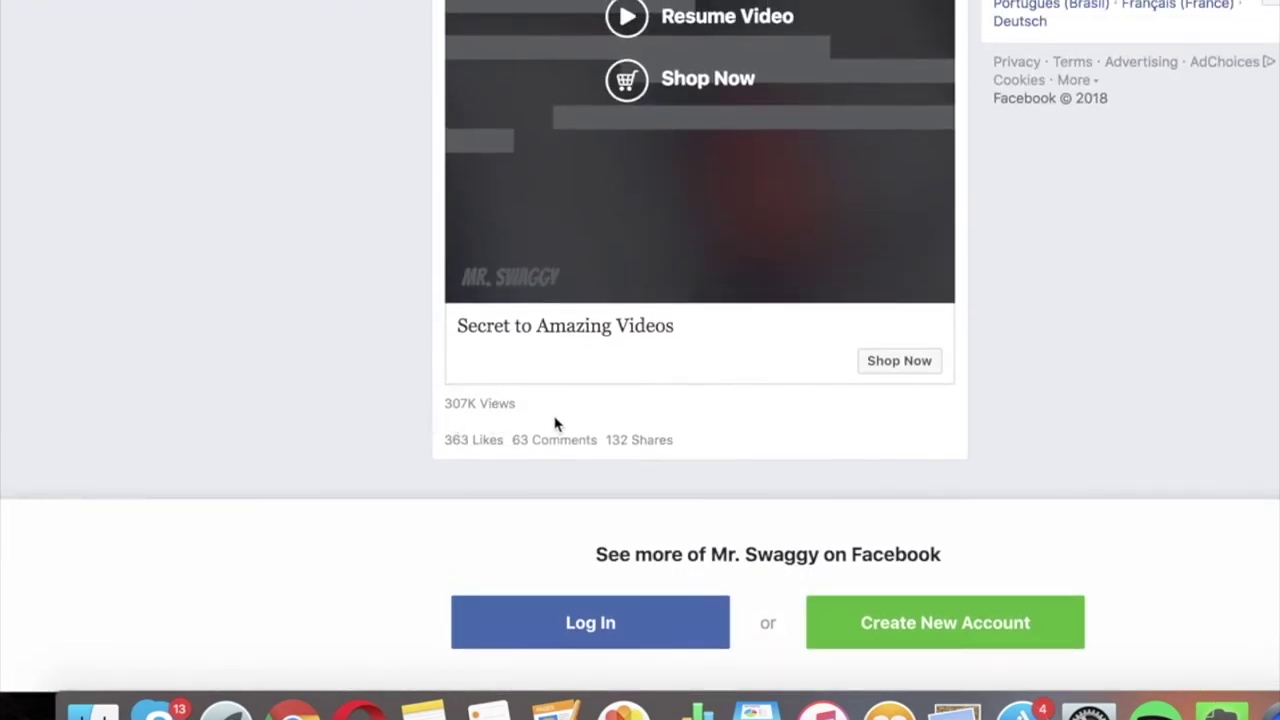
scroll(510, 380, up, 5)
scroll(519, 325, down, 1)
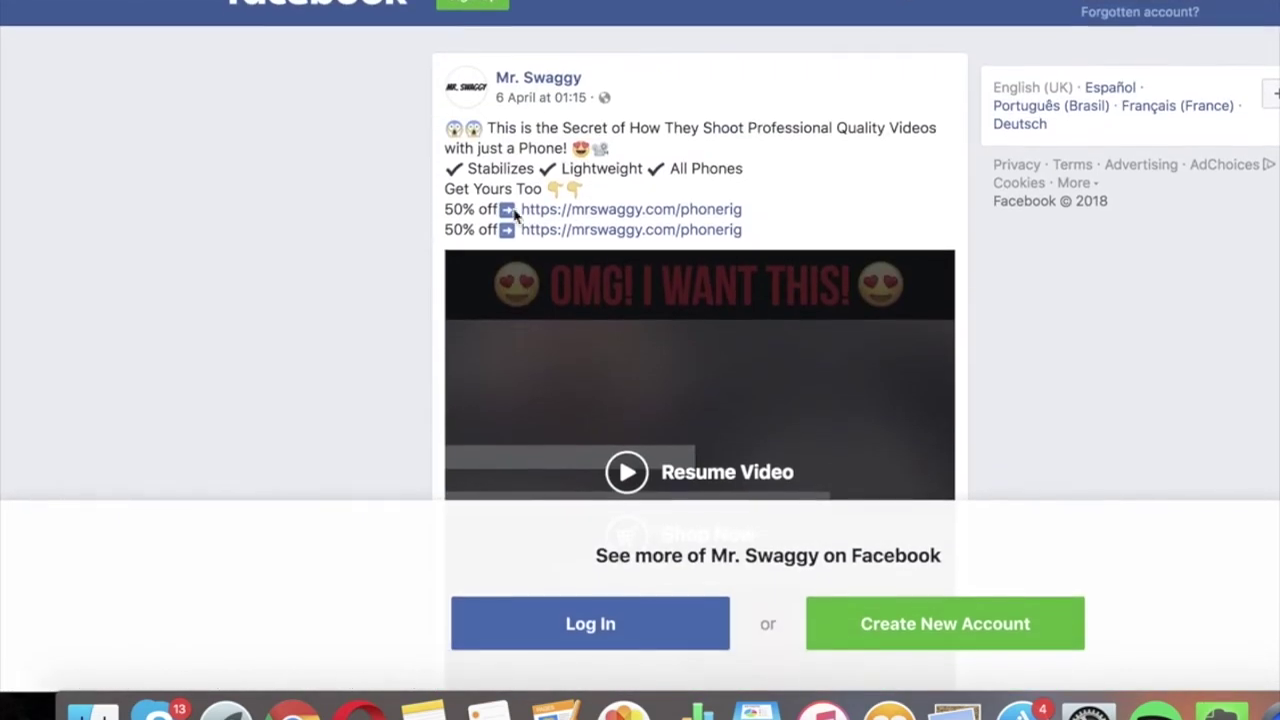
scroll(519, 108, down, 5)
scroll(519, 108, up, 2)
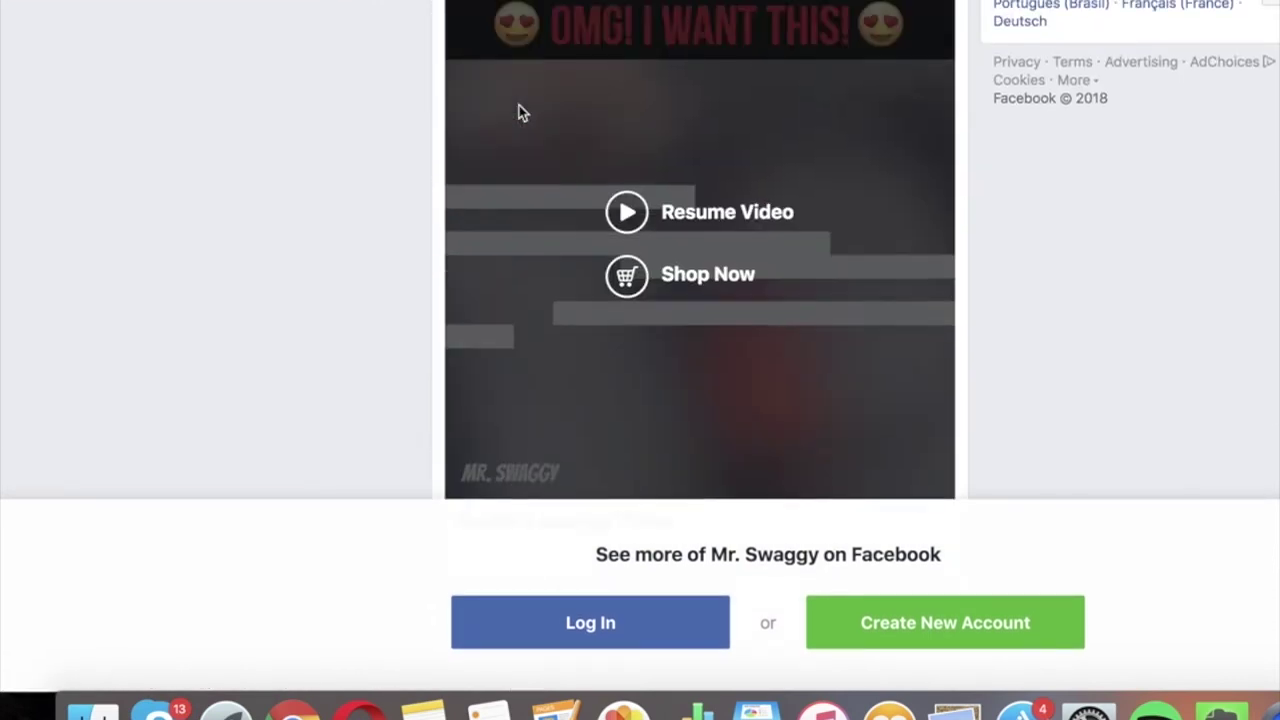
scroll(519, 110, up, 3)
scroll(866, 281, down, 5)
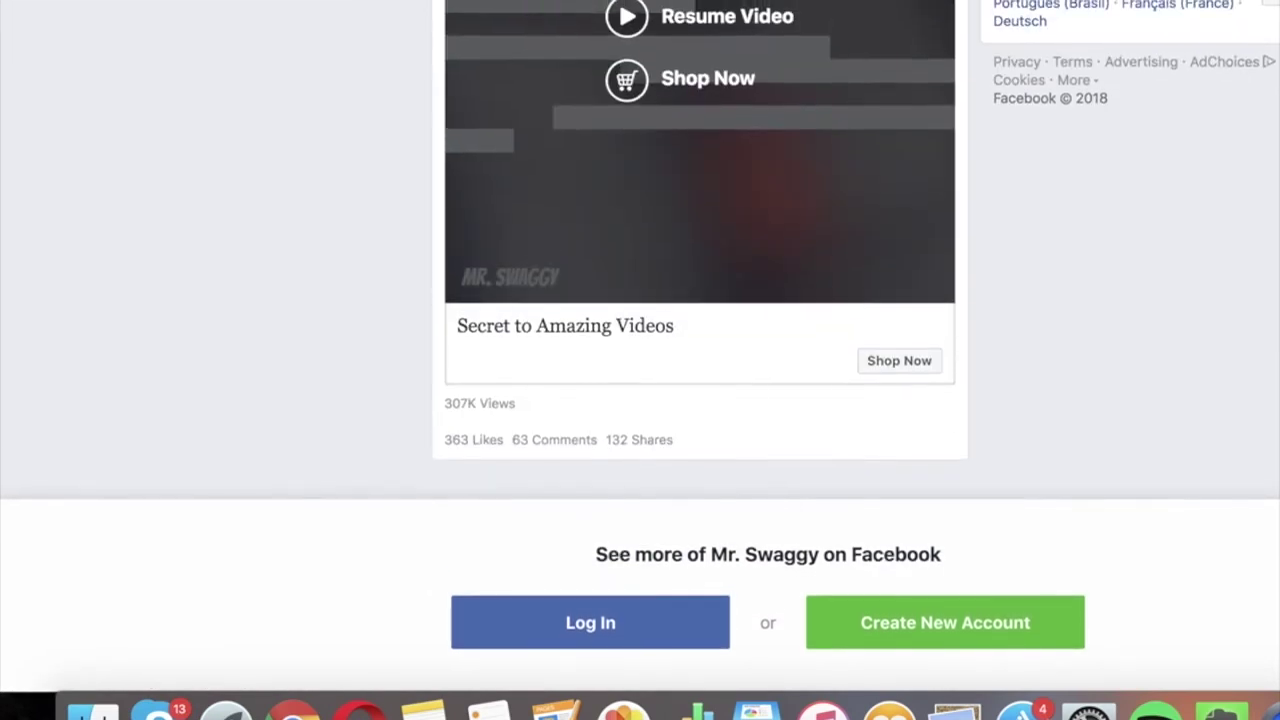